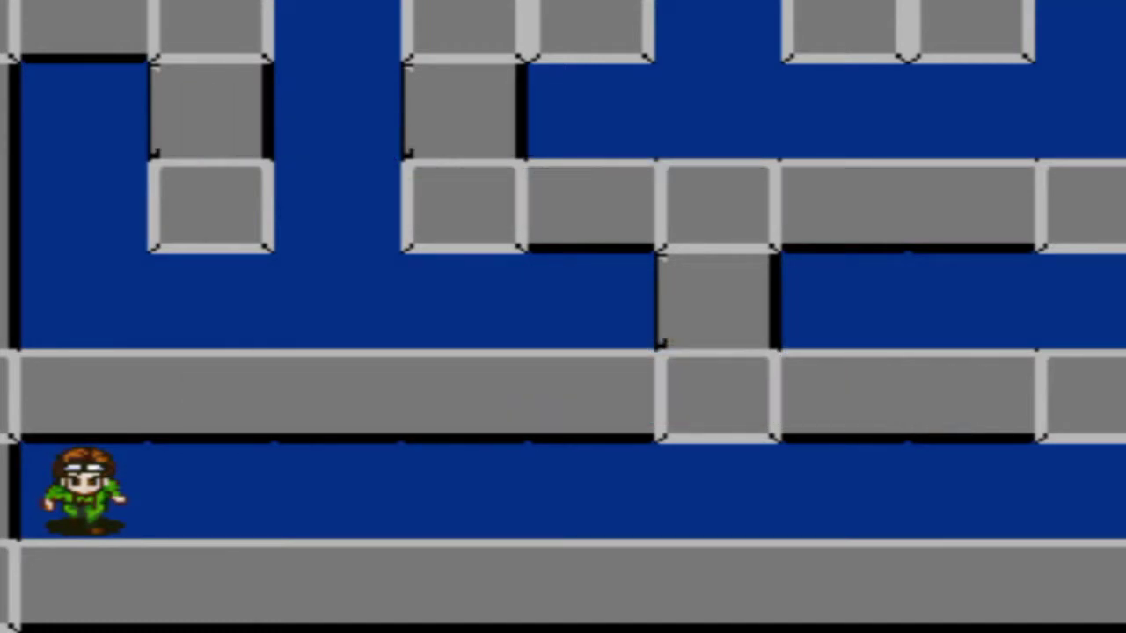
# - Walk the character back and forth along the maze's lower corridor to check its left- and right-facing sprites
pyautogui.press('Right')
pyautogui.press('Right')
pyautogui.press('Left')
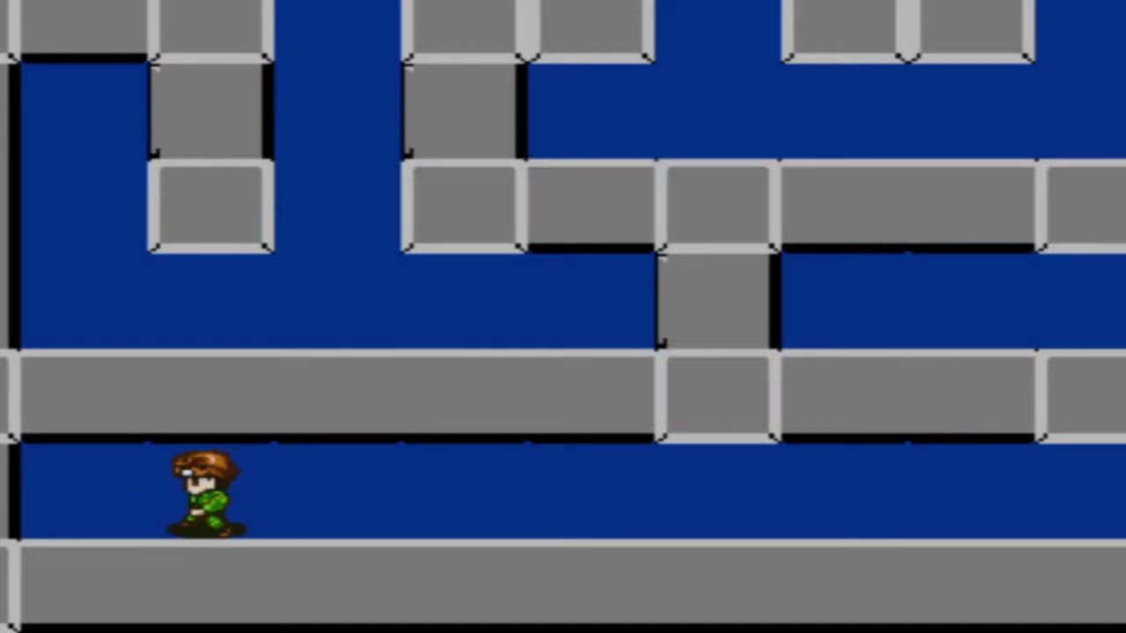
pyautogui.press('Right')
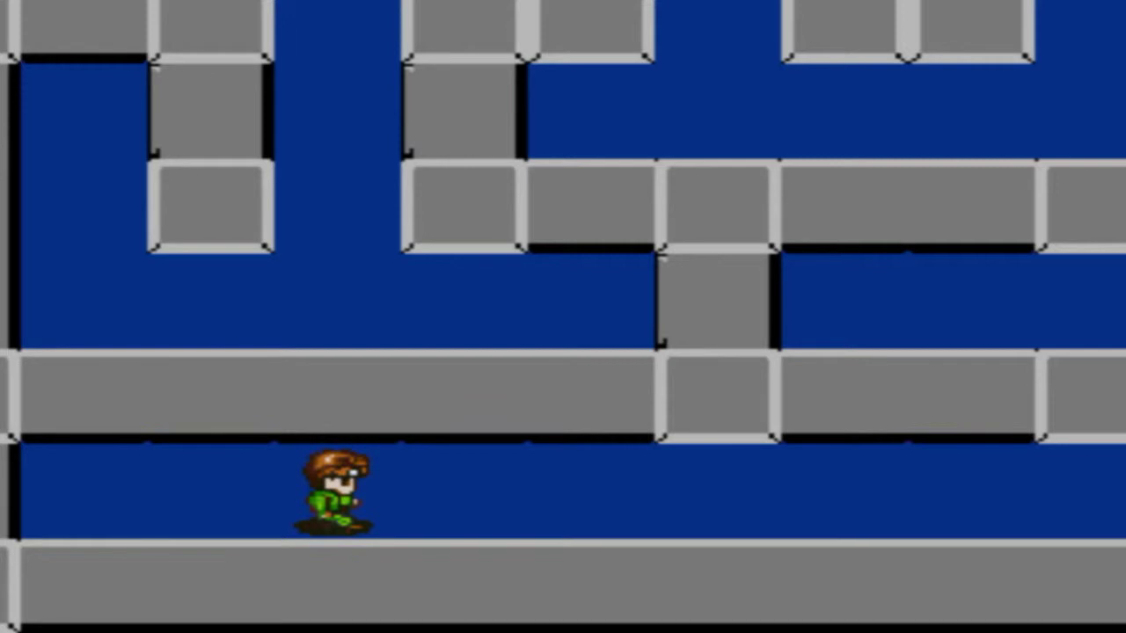
pyautogui.press('Left')
pyautogui.press('Right')
pyautogui.press('Right')
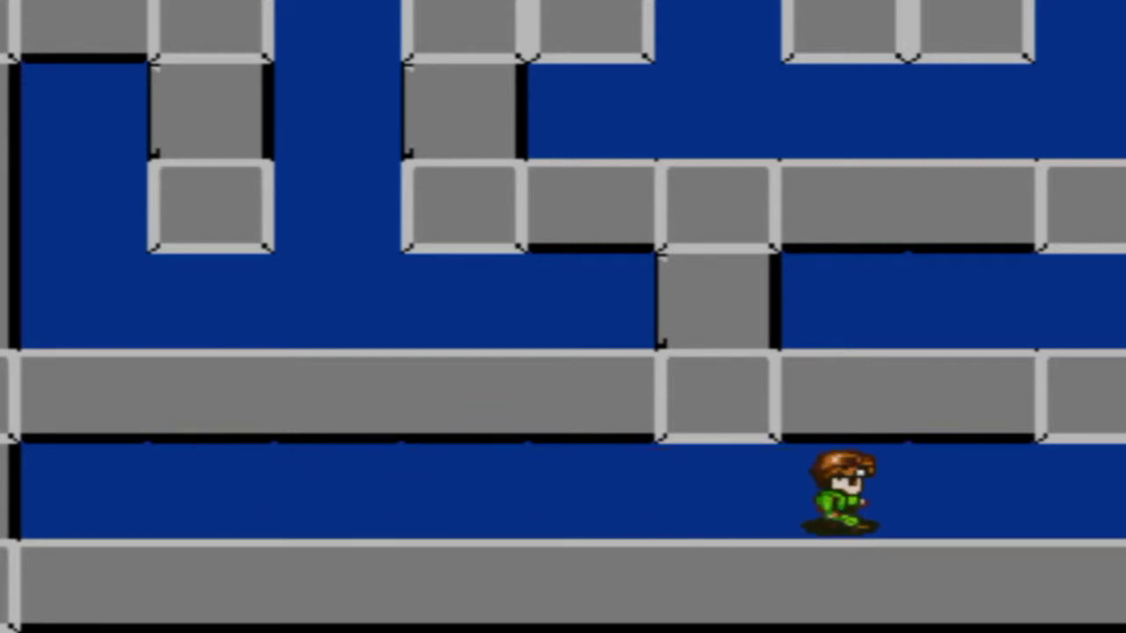
# - Walk the character up, down and sideways through the maze to check its directional sprites, and quit the game
pyautogui.press('Up')
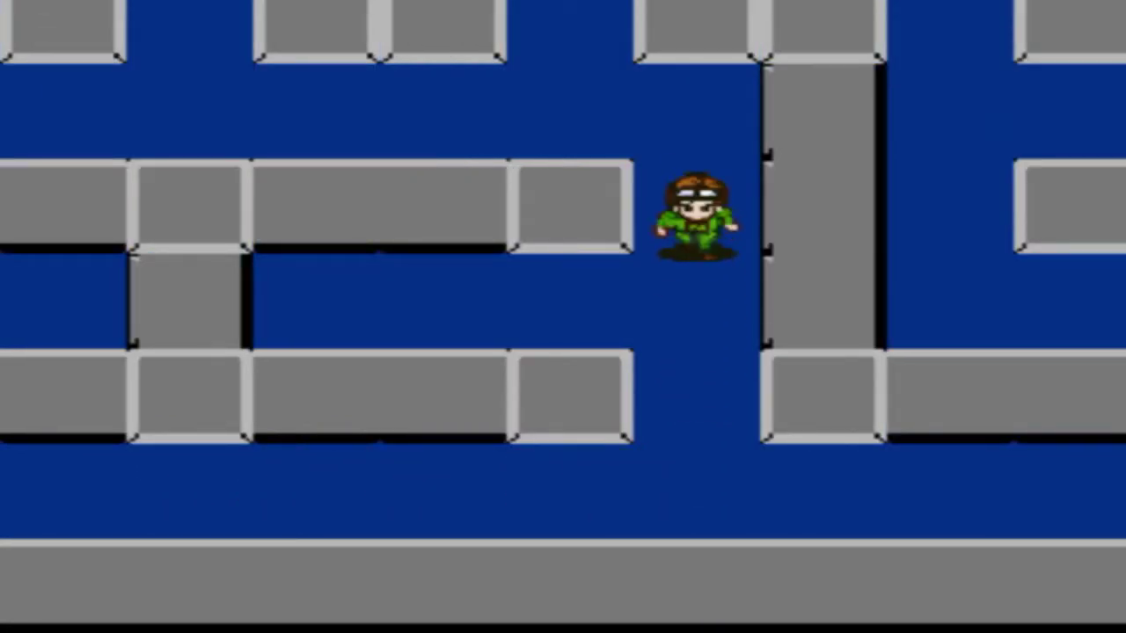
pyautogui.press('Left')
pyautogui.press('Right')
pyautogui.press('Up')
pyautogui.press('Left')
pyautogui.press('Up')
pyautogui.press('Down')
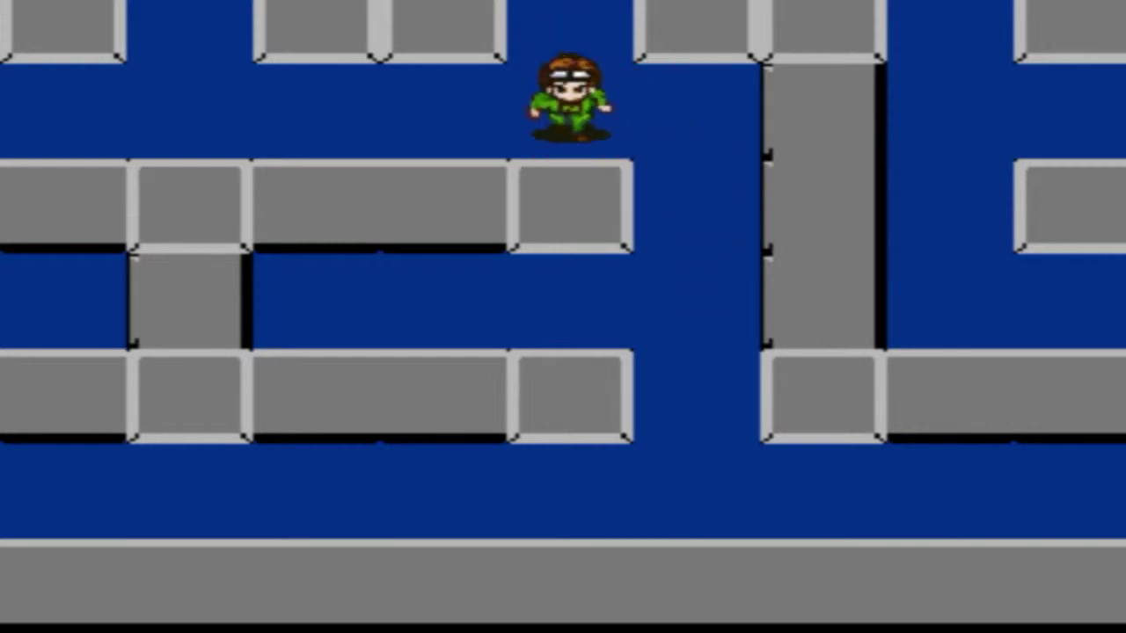
pyautogui.press('Left')
pyautogui.press('Left')
pyautogui.press('Up')
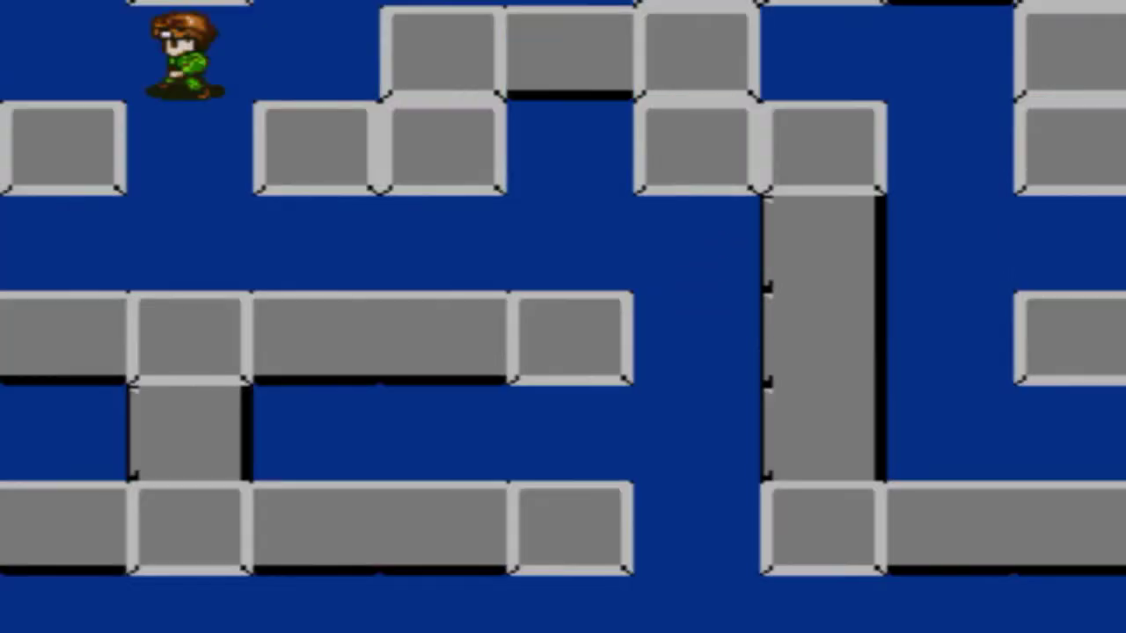
pyautogui.press('Left')
pyautogui.press('Down')
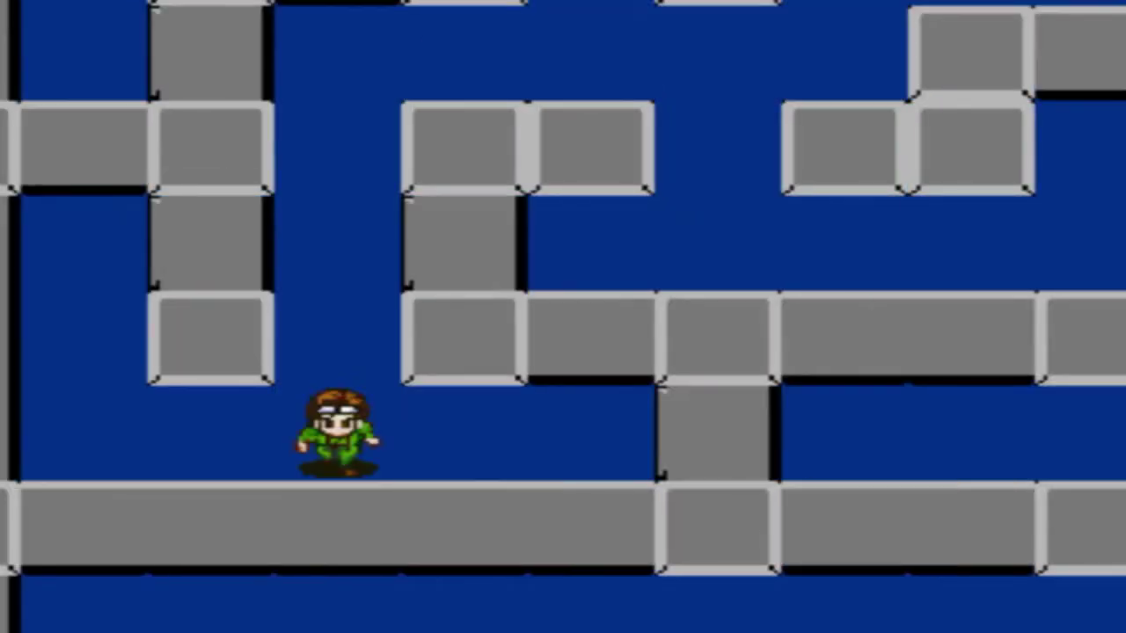
pyautogui.press('Escape')
# - Load the game Catch the Clown Spriter #4 without saving the current game's changes, and check the Advanced Mode setting
pyautogui.hotkey('ctrl', 'o')
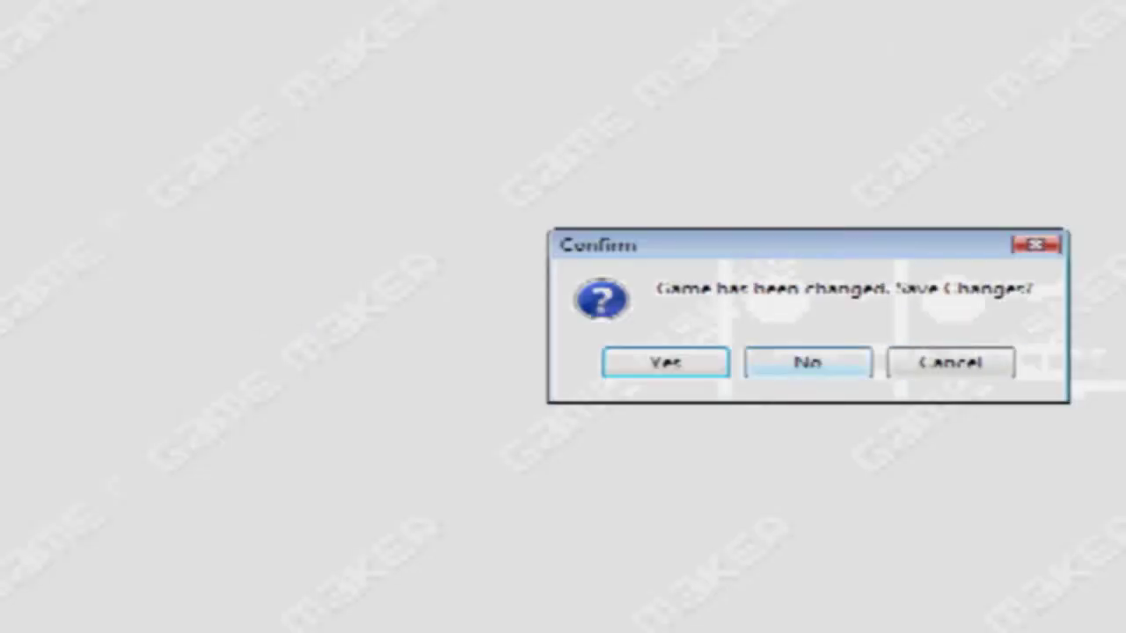
pyautogui.click(807, 363)
pyautogui.doubleClick(303, 384)
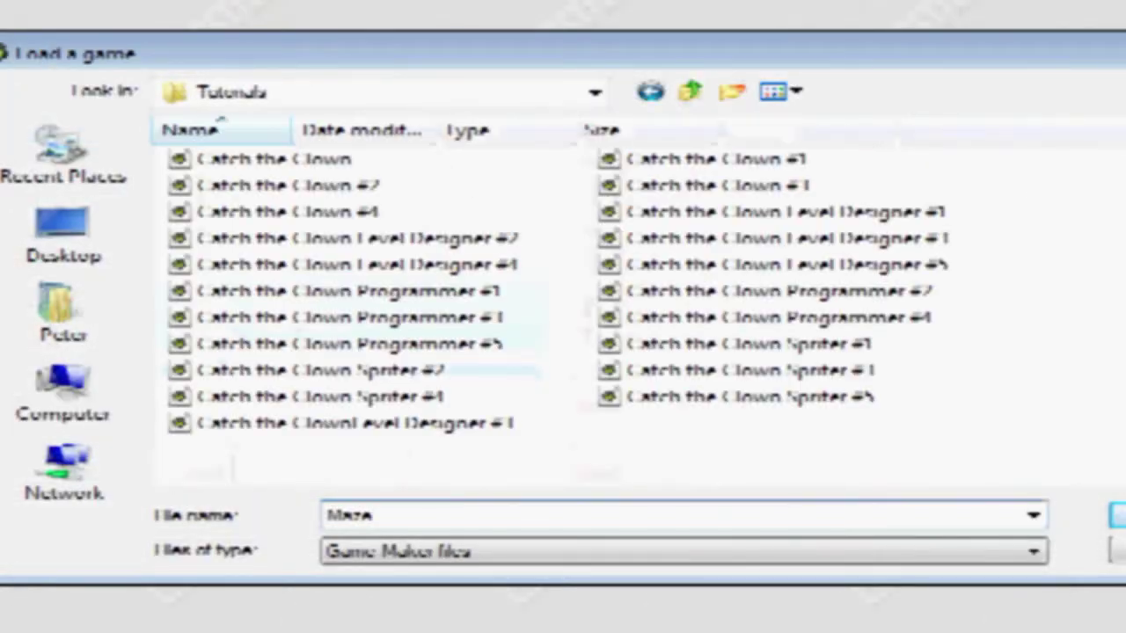
pyautogui.doubleClick(280, 159)
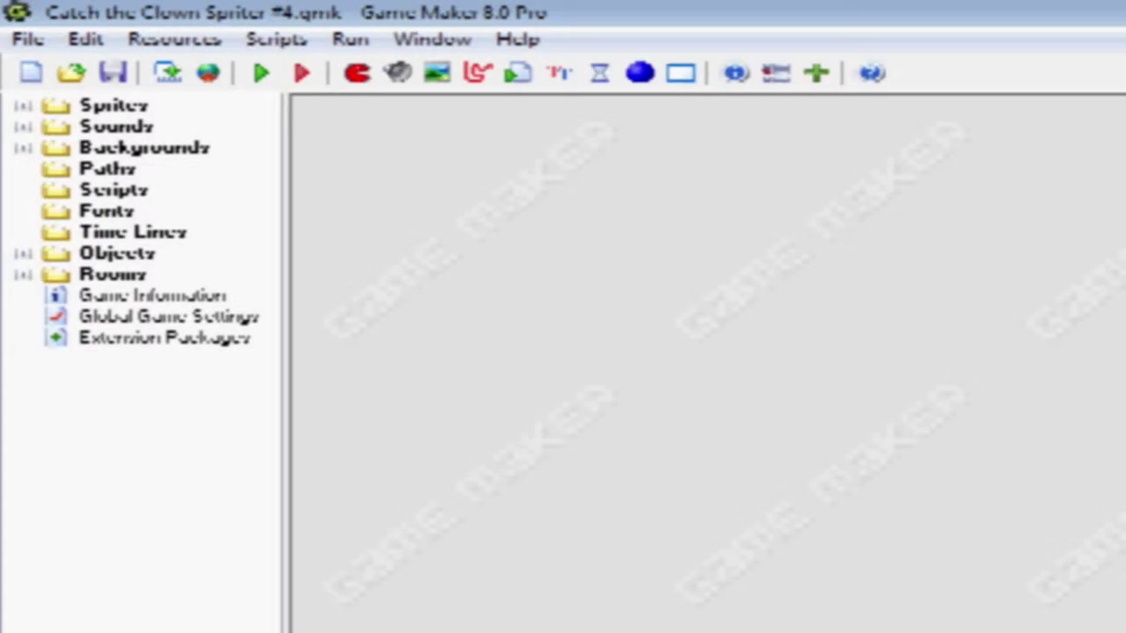
pyautogui.click(27, 40)
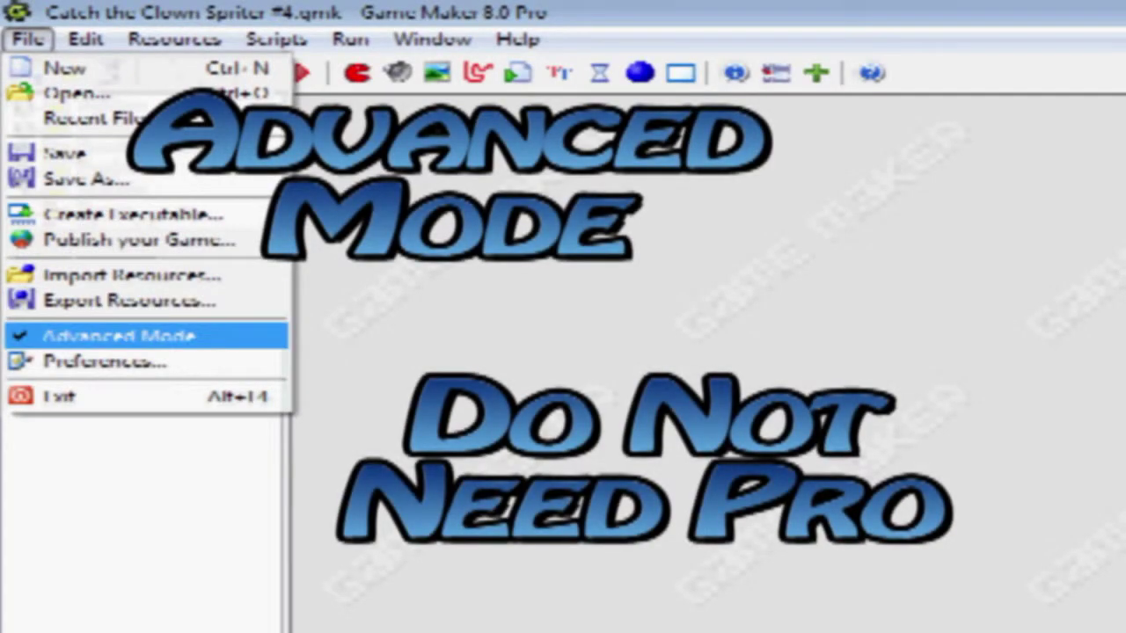
pyautogui.click(119, 336)
# - Duplicate the spr_human sprite and name the two sprites spr_humanF and spr_humanB
pyautogui.click(23, 106)
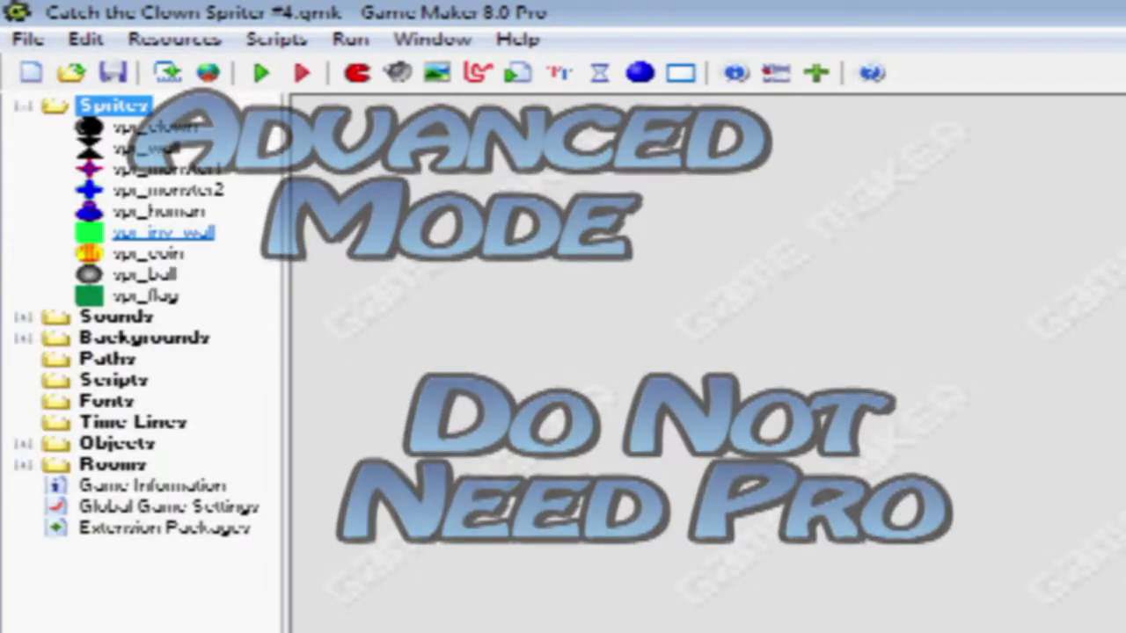
pyautogui.rightClick(159, 211)
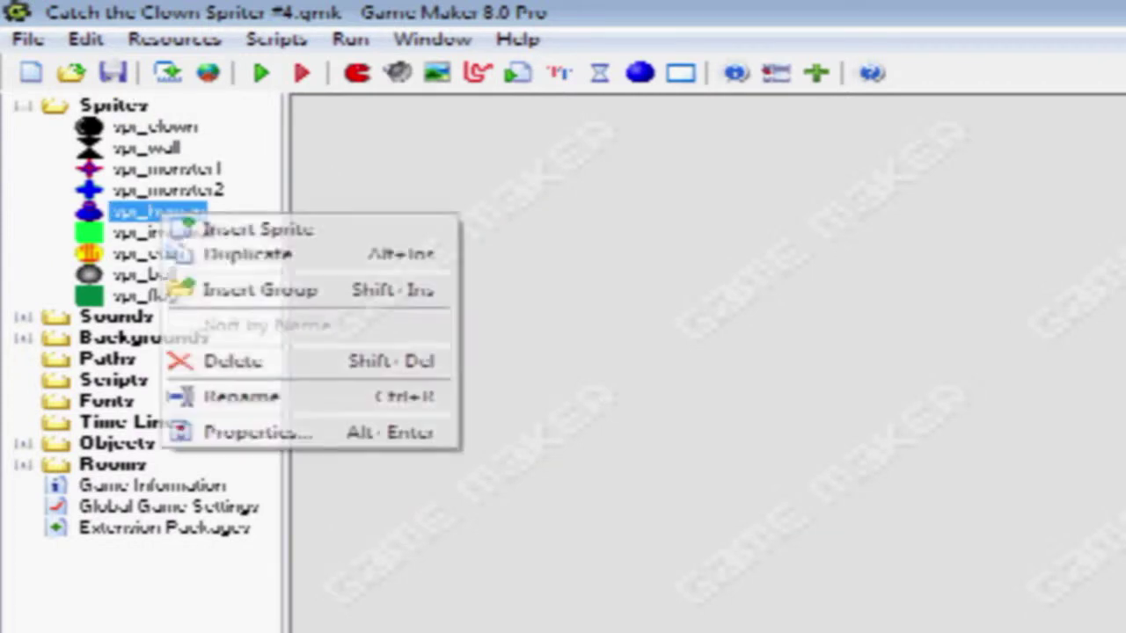
pyautogui.click(240, 251)
pyautogui.write('spr_hum')
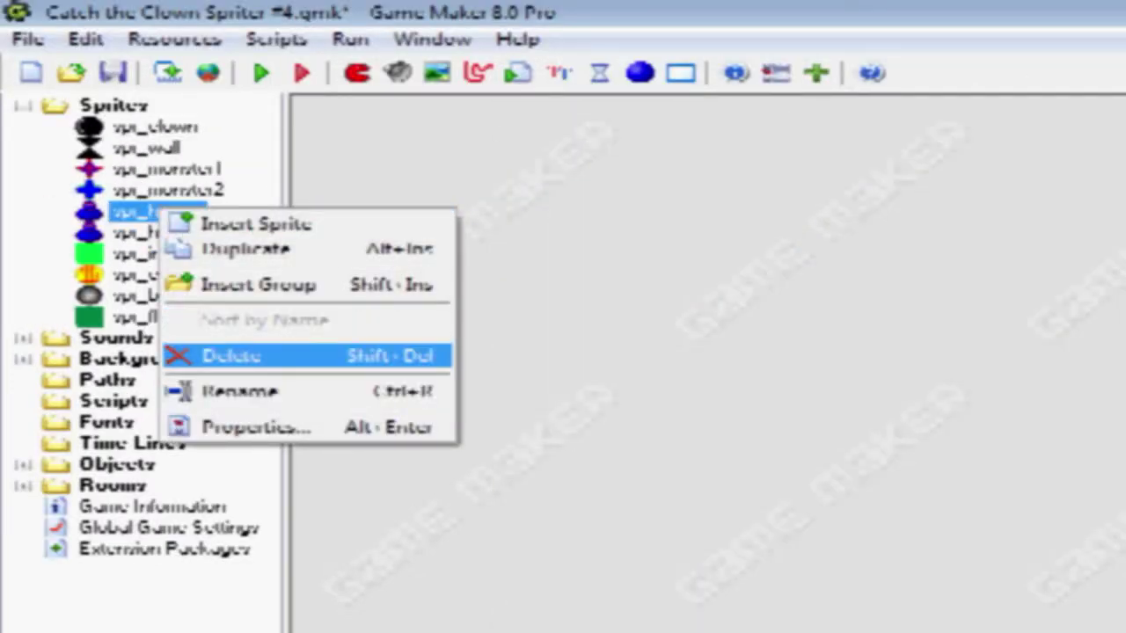
# - Open the spr_humanF image for pixel editing, examine the front view with its eyes enlarged, and close the sprite
pyautogui.click(256, 427)
pyautogui.click(660, 470)
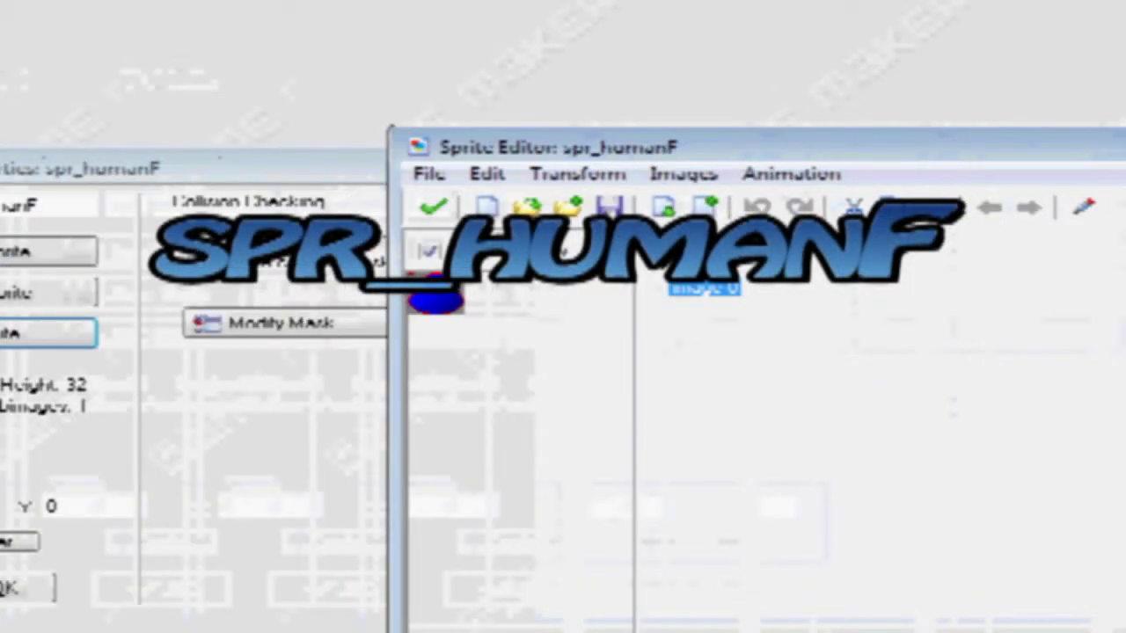
pyautogui.doubleClick(704, 257)
pyautogui.click(959, 183)
pyautogui.click(960, 183)
pyautogui.click(960, 183)
pyautogui.click(960, 183)
pyautogui.click(960, 183)
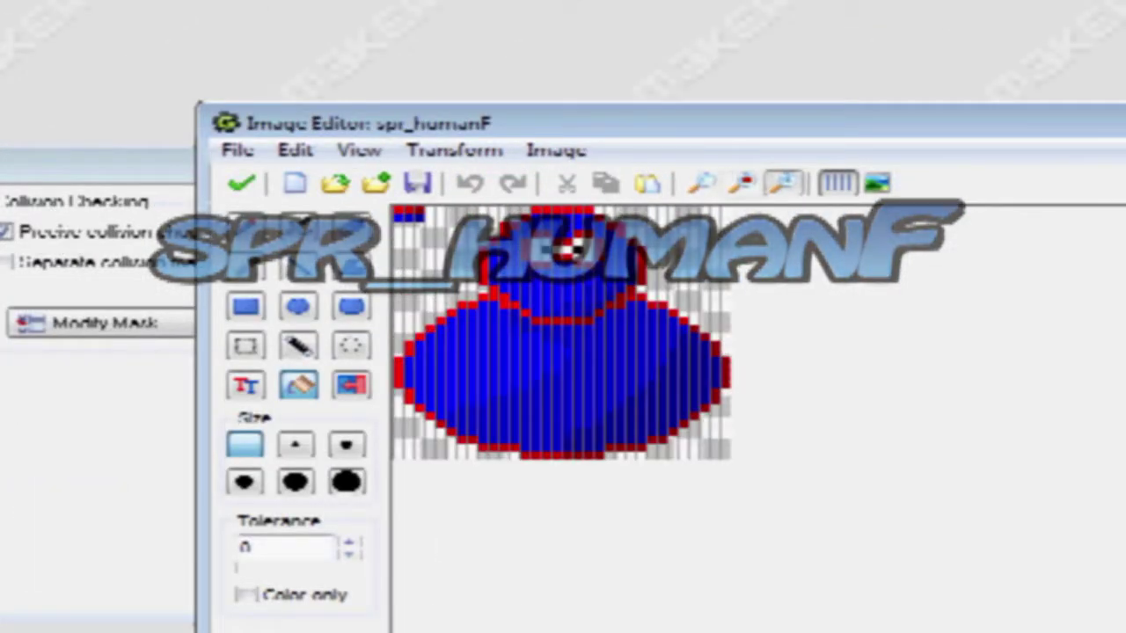
pyautogui.click(784, 183)
pyautogui.click(784, 183)
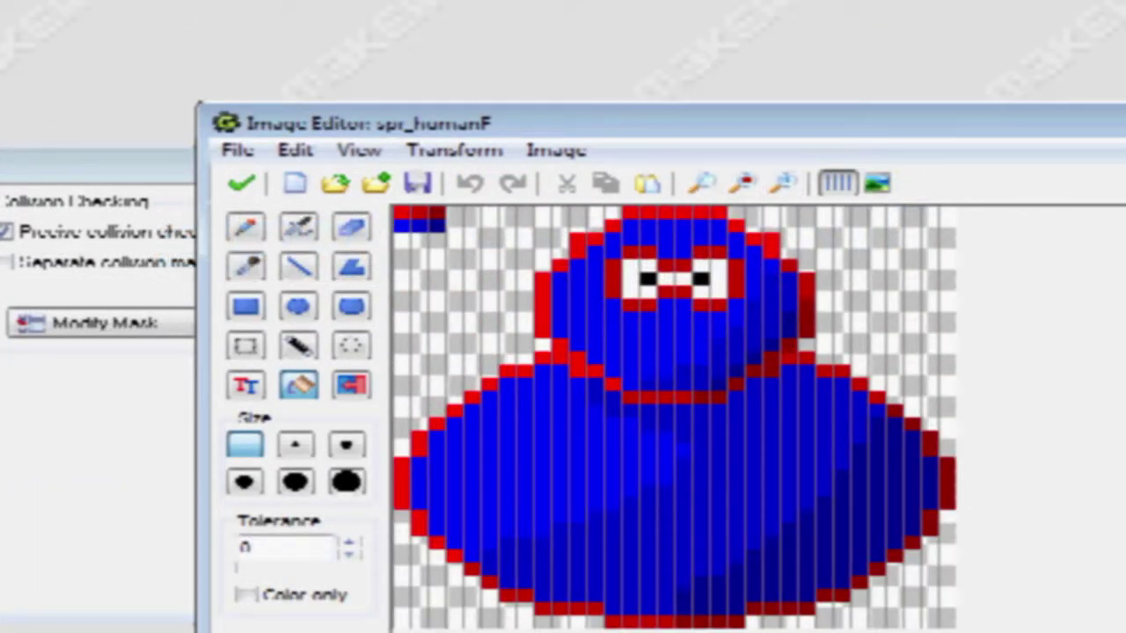
pyautogui.click(241, 183)
pyautogui.click(604, 174)
pyautogui.click(880, 387)
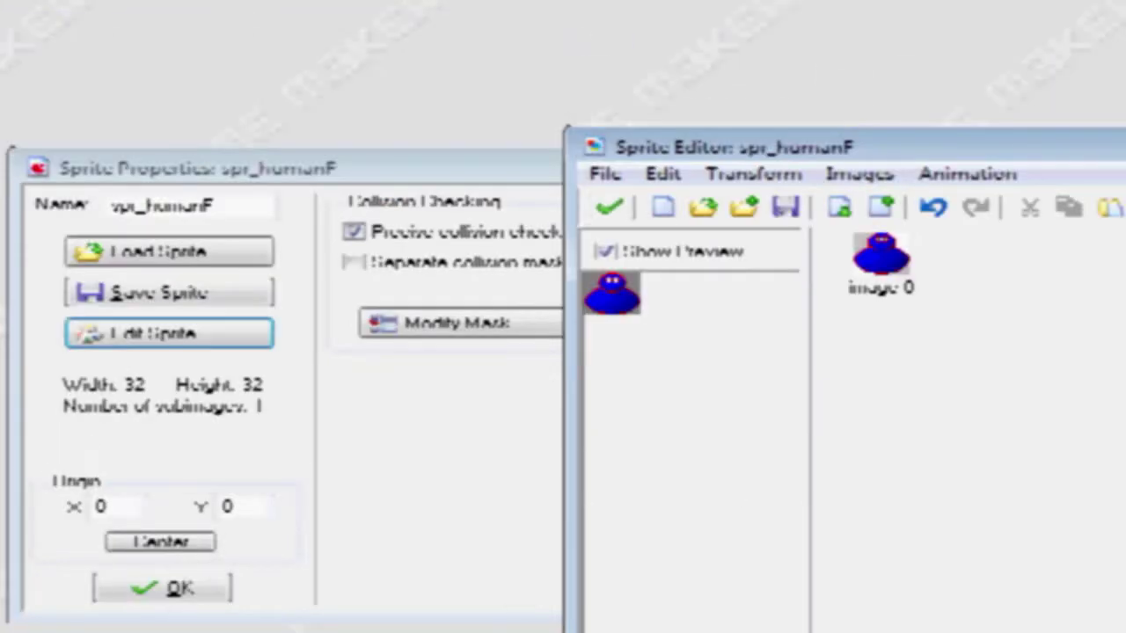
pyautogui.click(608, 208)
pyautogui.click(162, 456)
# - Delete a rectangular area around the eyes from the spr_humanB image
pyautogui.doubleClick(184, 232)
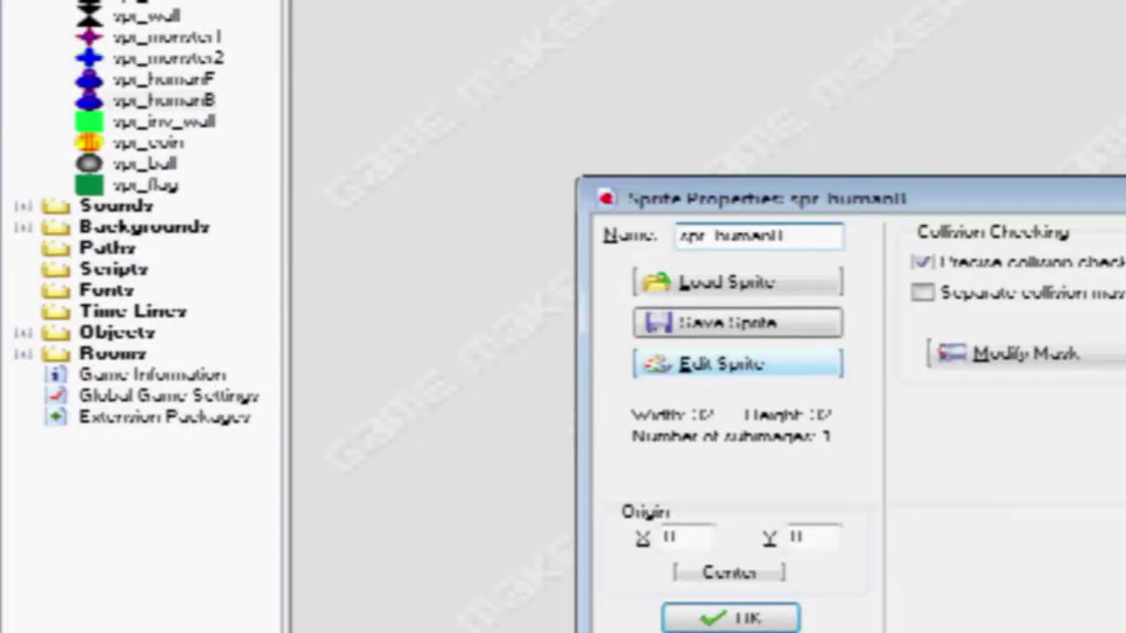
pyautogui.click(737, 363)
pyautogui.doubleClick(704, 251)
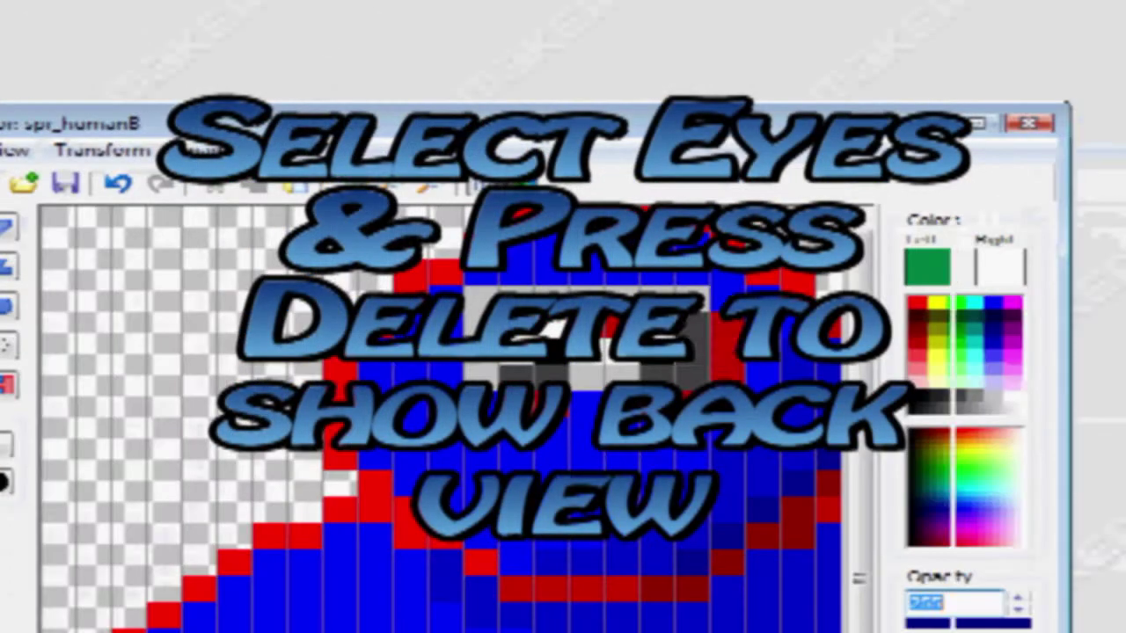
pyautogui.press('Delete')
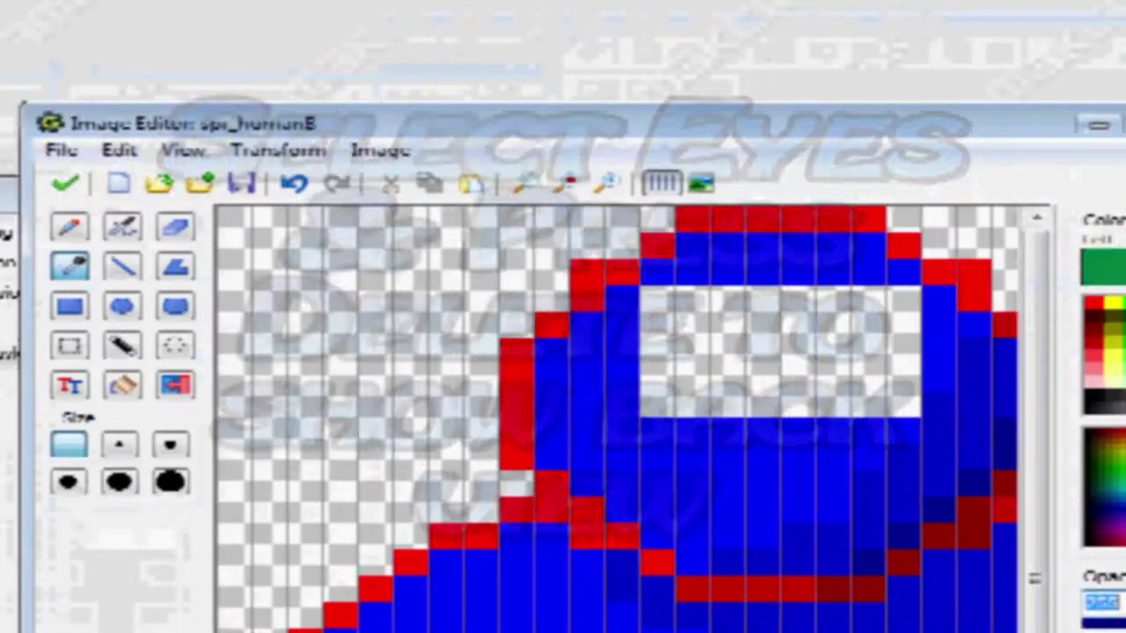
# - Fill the erased eye area of spr_humanB with the sampled blue of the figure and accept the edited image
pyautogui.click(763, 475)
pyautogui.click(122, 386)
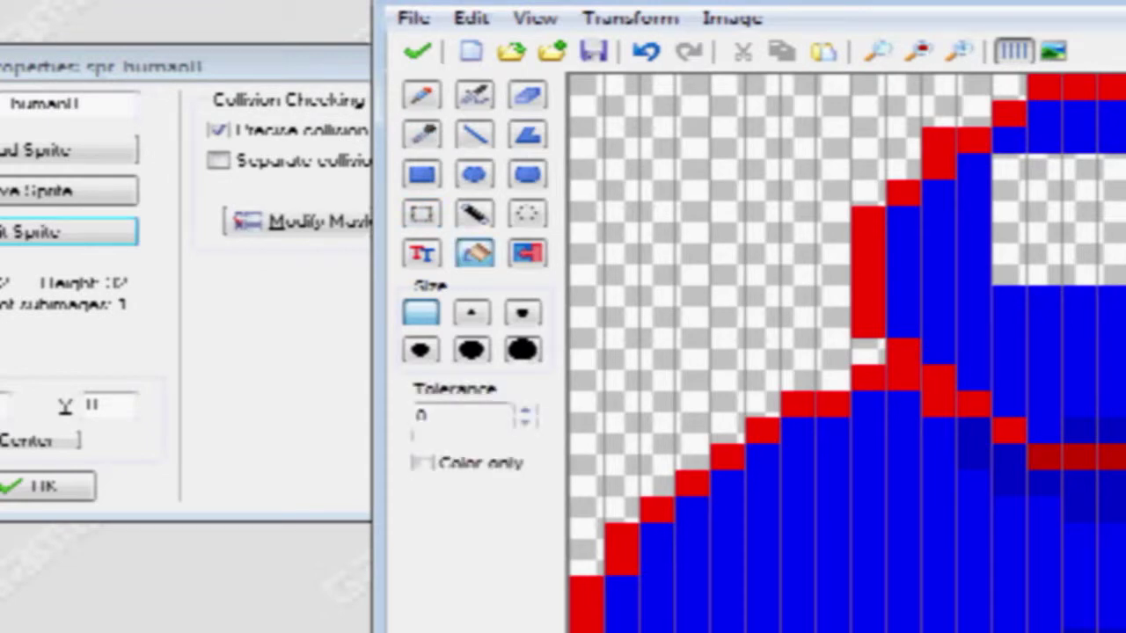
pyautogui.click(780, 352)
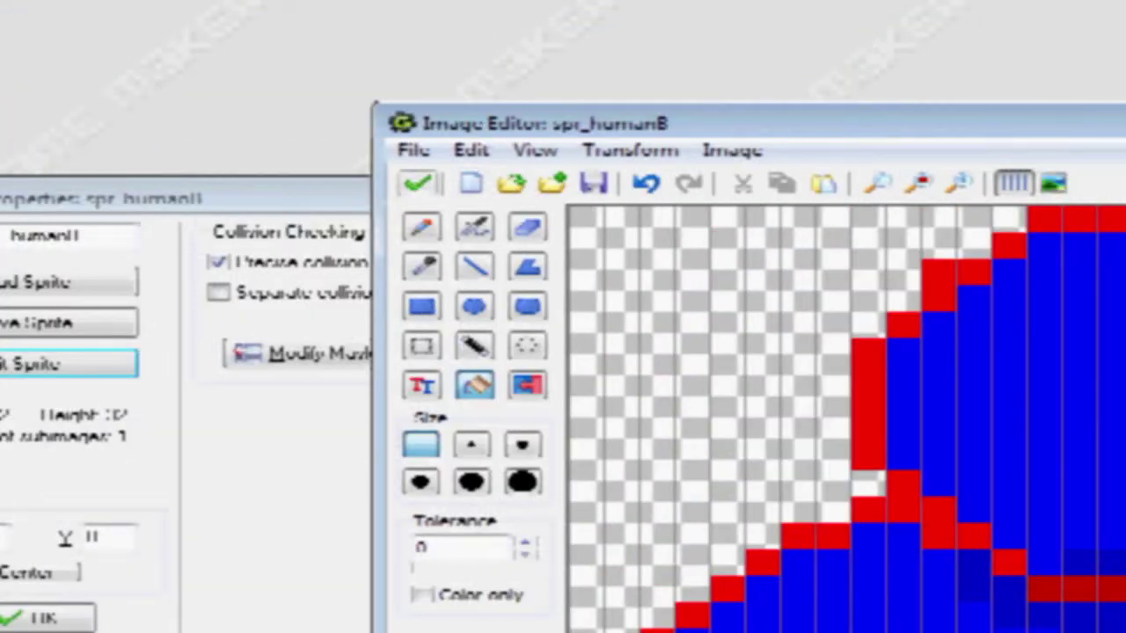
pyautogui.click(418, 183)
pyautogui.click(432, 205)
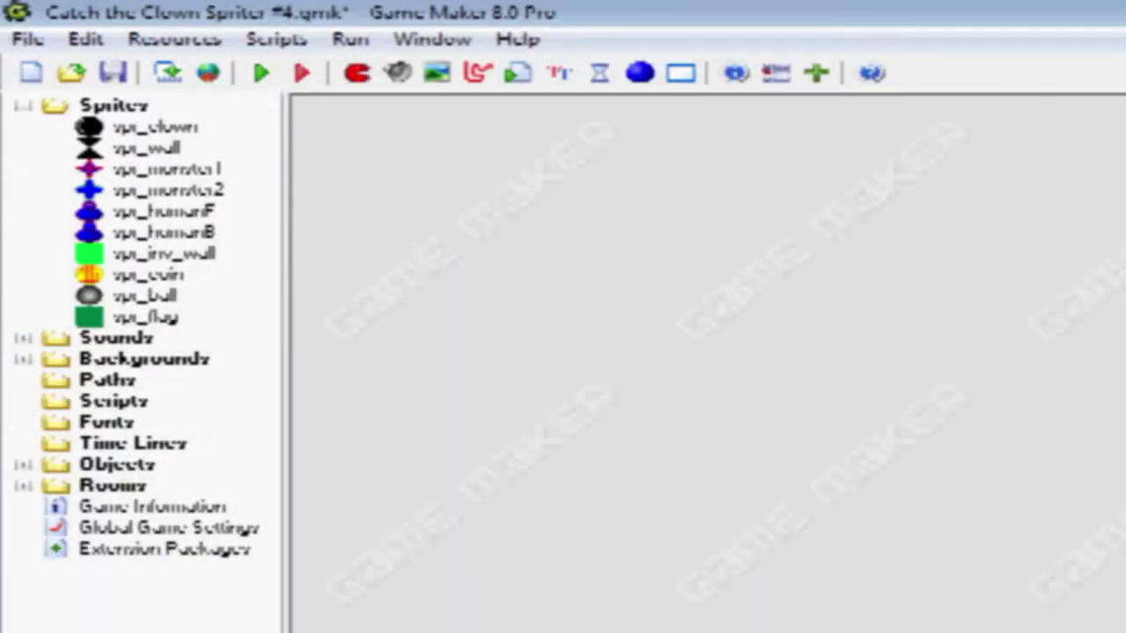
# - Create a new sprite named spr_humanR
pyautogui.rightClick(66, 106)
pyautogui.click(158, 122)
pyautogui.write('spr_hu')
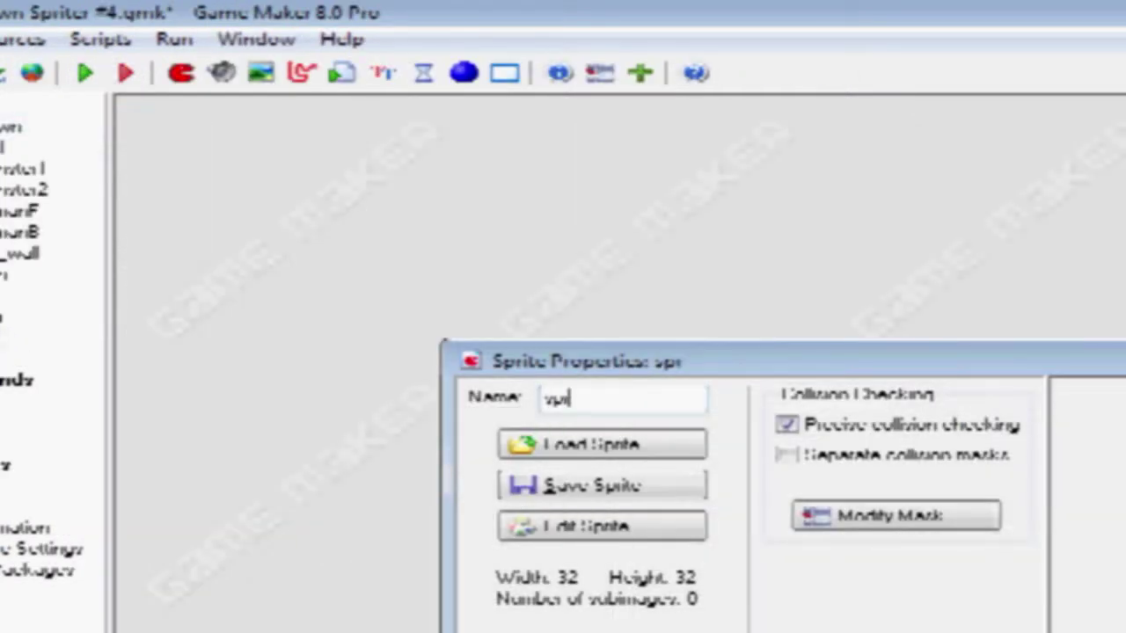
pyautogui.write('manR')
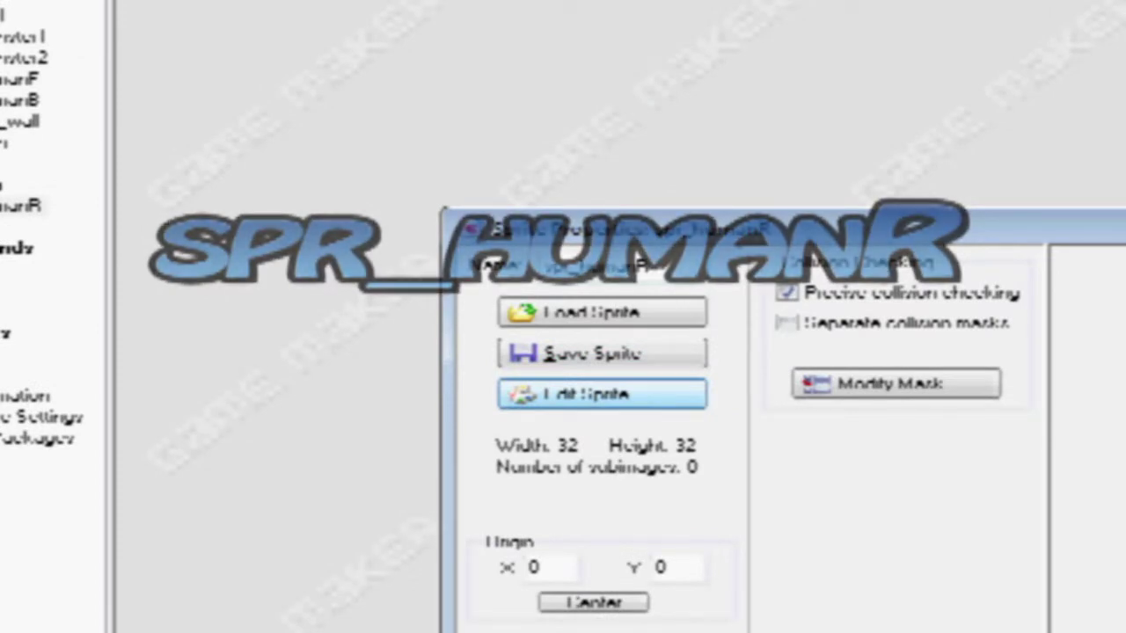
# - Add a blank image to spr_humanR and resize its canvas to 16 pixels wide by 32 high, without keeping the aspect ratio
pyautogui.click(602, 394)
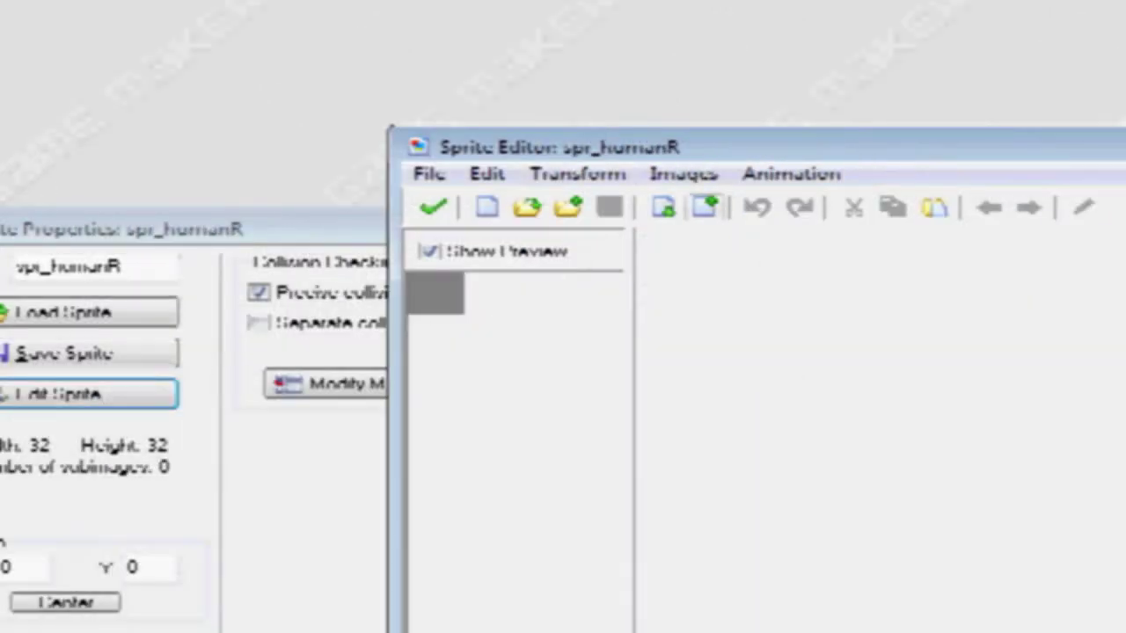
pyautogui.click(578, 174)
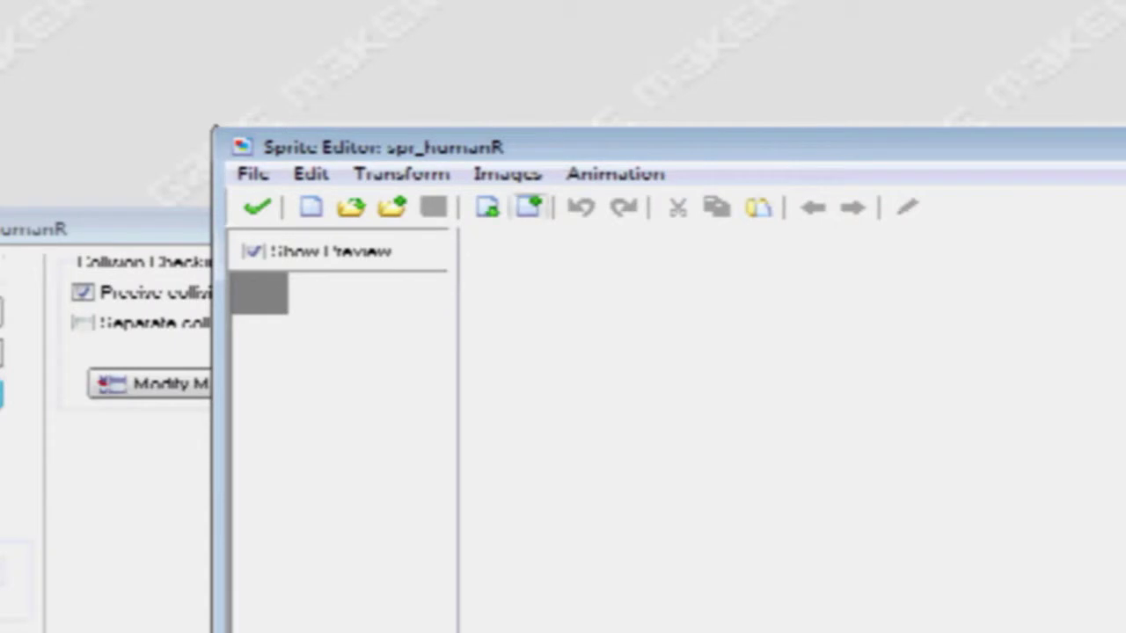
pyautogui.click(578, 174)
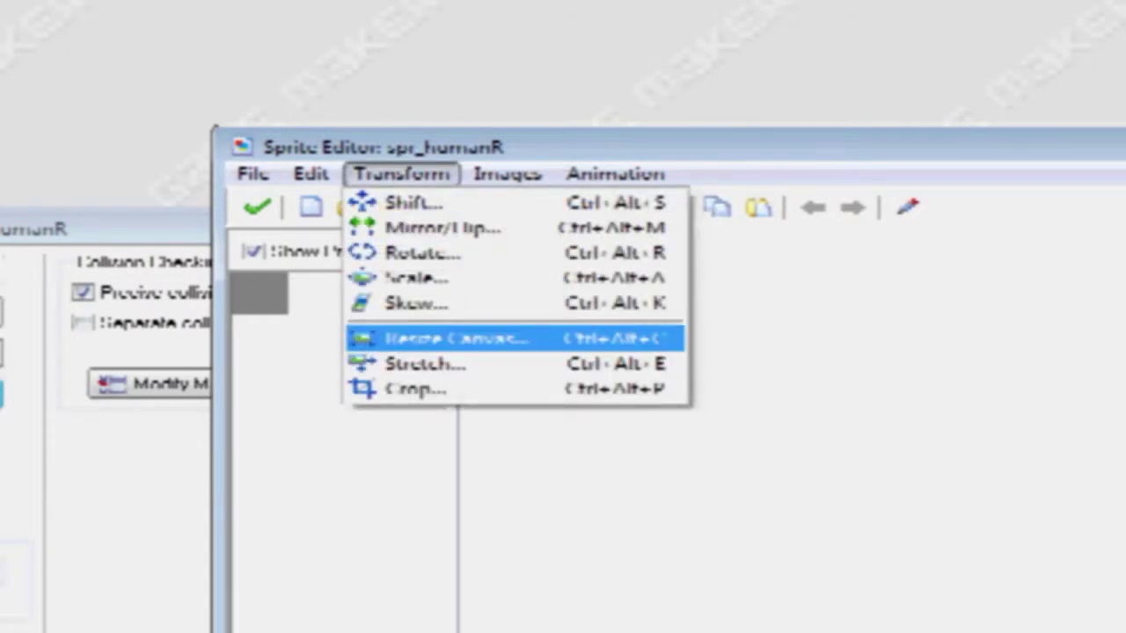
pyautogui.click(456, 338)
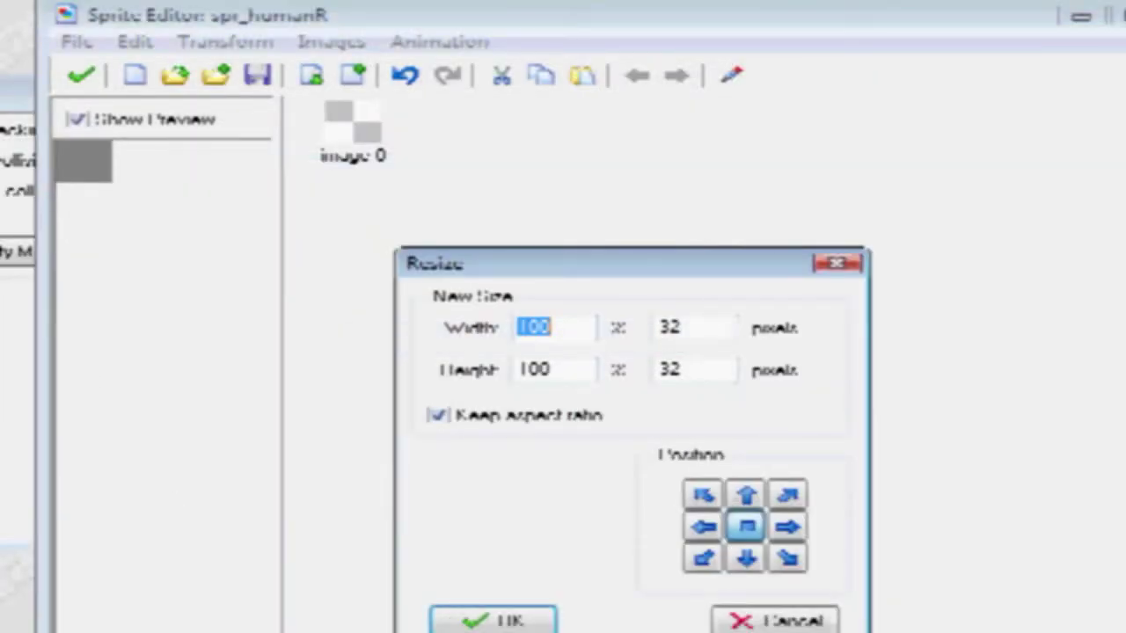
pyautogui.click(439, 415)
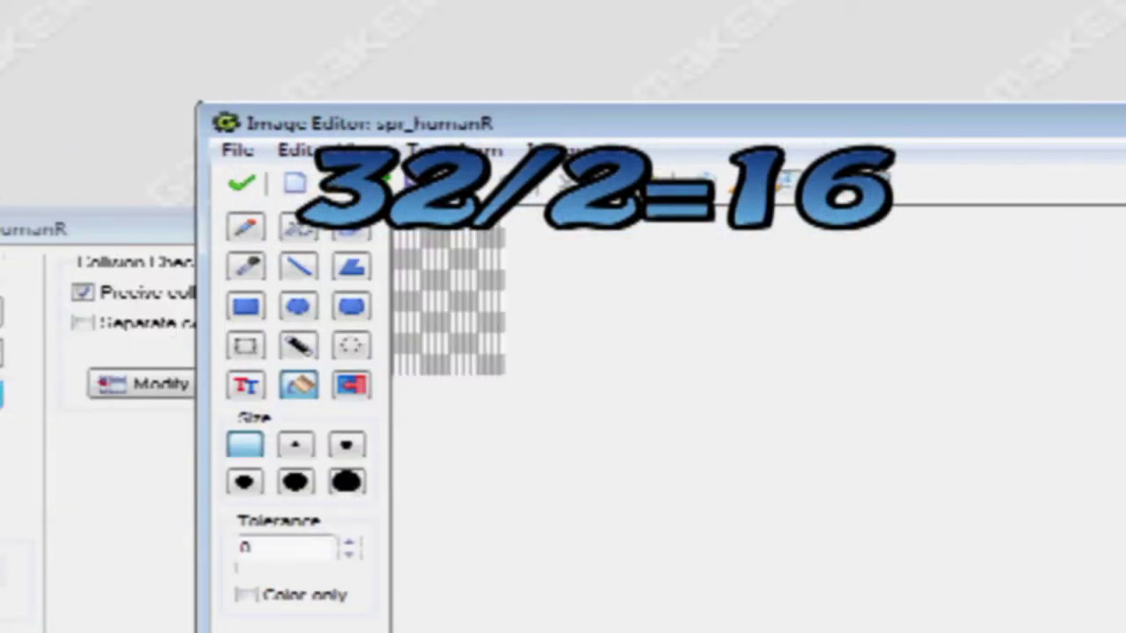
# - Set the drawing colour for the enlarged spr_humanR image to the basic pure blue
pyautogui.click(785, 183)
pyautogui.click(785, 183)
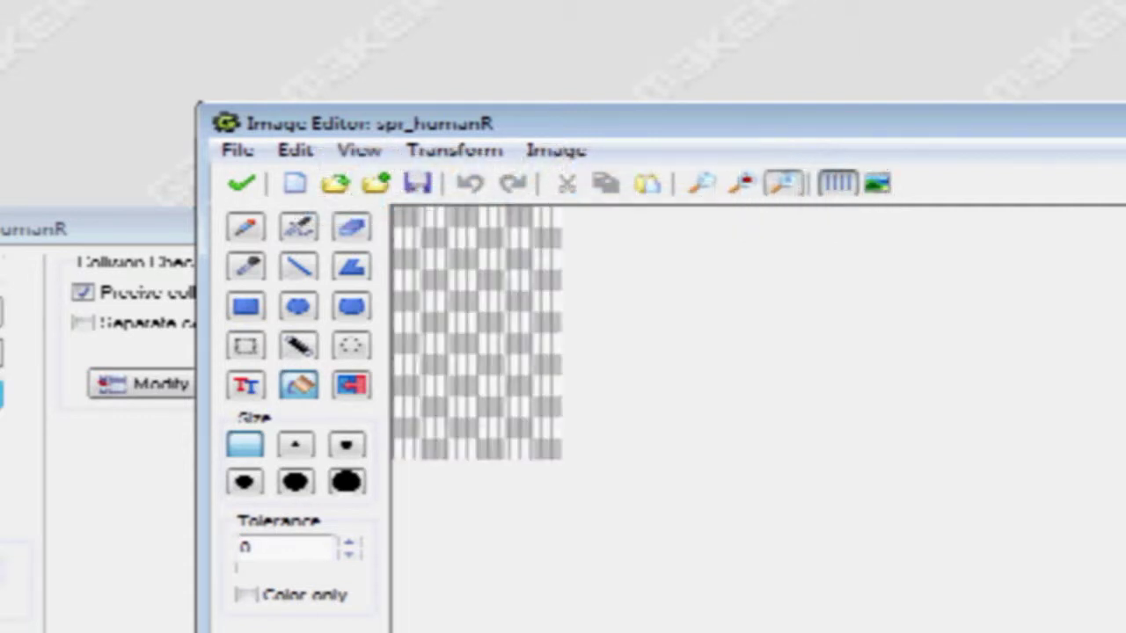
pyautogui.click(784, 183)
pyautogui.click(784, 183)
pyautogui.click(578, 267)
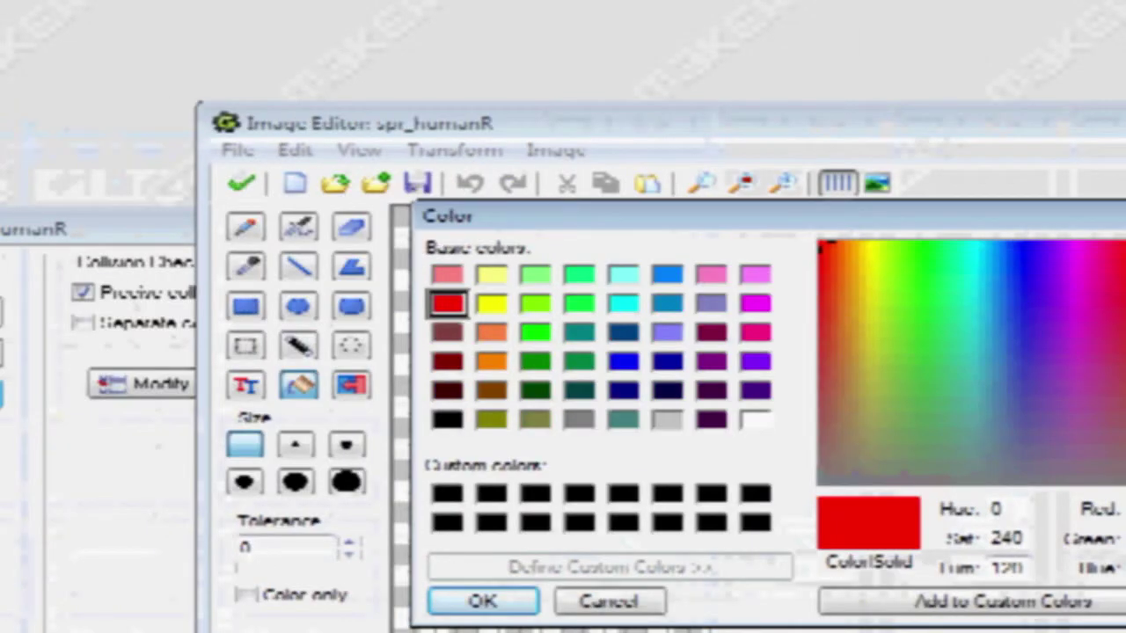
pyautogui.click(623, 361)
pyautogui.click(482, 602)
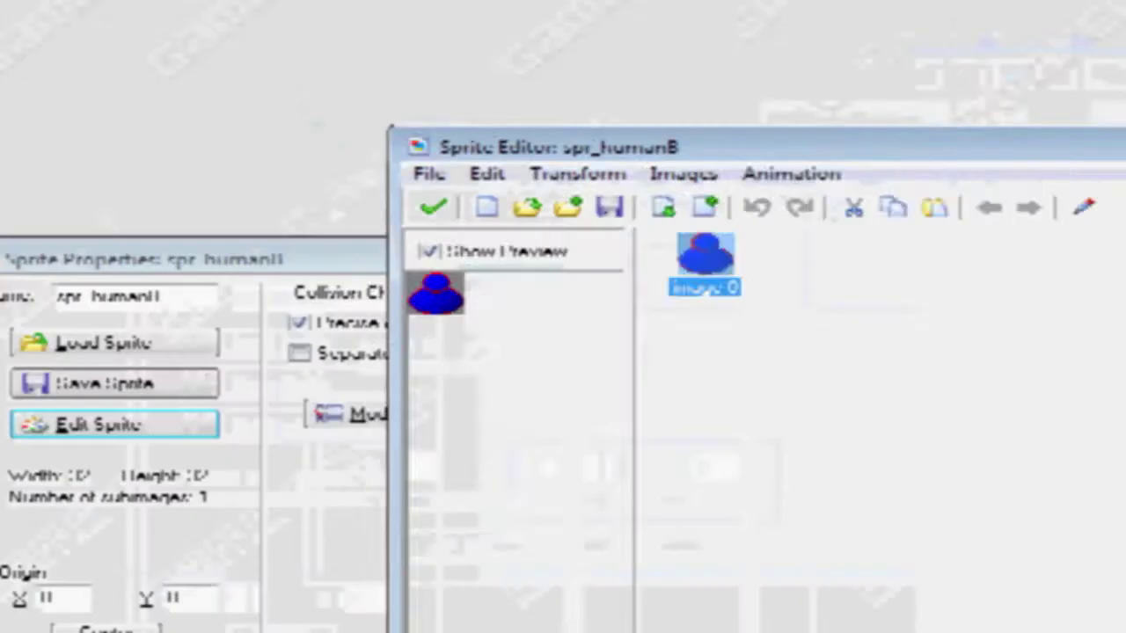
# - Examine the spr_humanB back-view image at high magnification
pyautogui.click(782, 183)
pyautogui.click(782, 183)
pyautogui.click(782, 183)
pyautogui.click(782, 183)
pyautogui.click(782, 183)
pyautogui.click(782, 183)
pyautogui.click(782, 183)
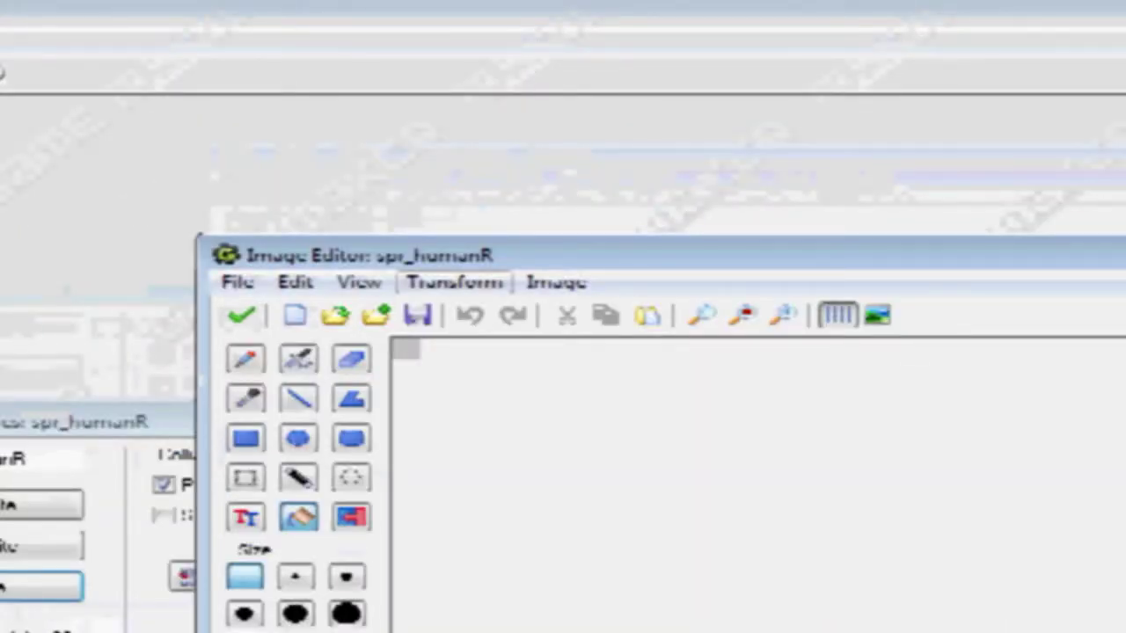
# - Draw a red-outlined blue ellipse body and a narrower ellipse head above it in spr_humanR, and save the sprite
pyautogui.scroll(4, 527, 396)
pyautogui.click(299, 438)
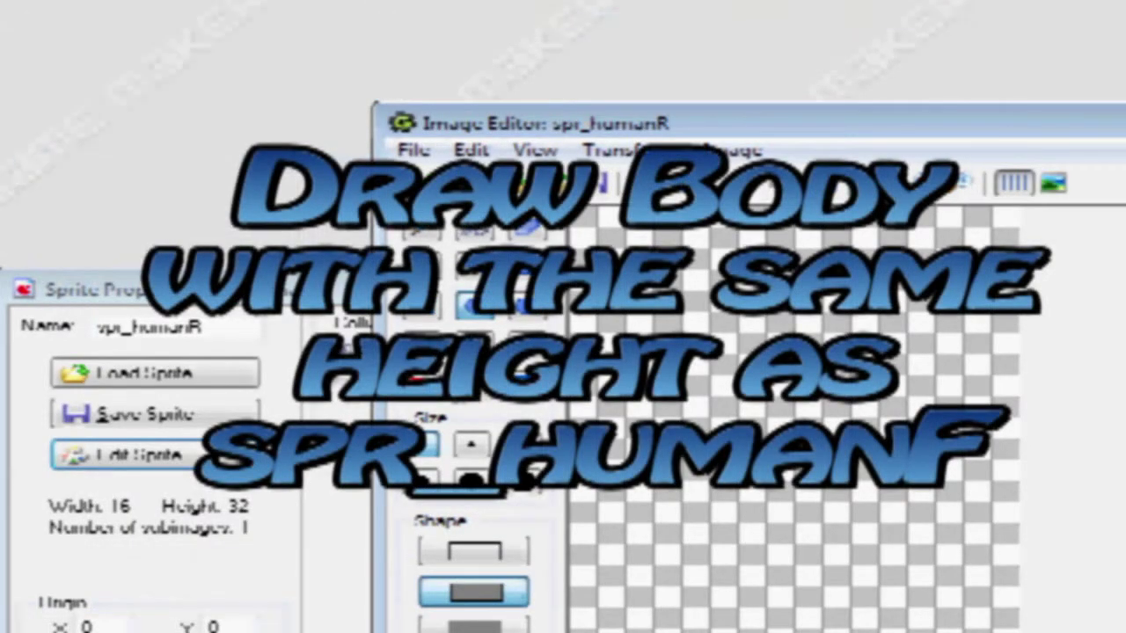
pyautogui.moveTo(583, 428)
pyautogui.mouseDown()
pyautogui.moveTo(752, 512)
pyautogui.moveTo(809, 597)
pyautogui.moveTo(745, 439)
pyautogui.moveTo(774, 391)
pyautogui.moveTo(801, 475)
pyautogui.moveTo(829, 475)
pyautogui.mouseUp()
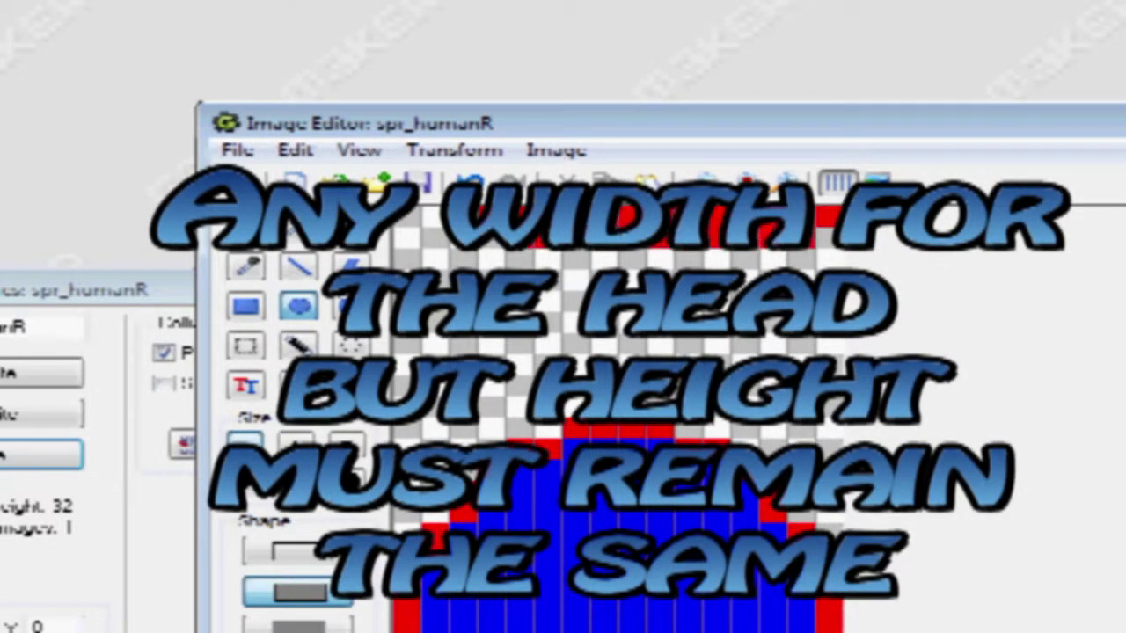
pyautogui.moveTo(829, 301); pyautogui.dragTo(829, 407)
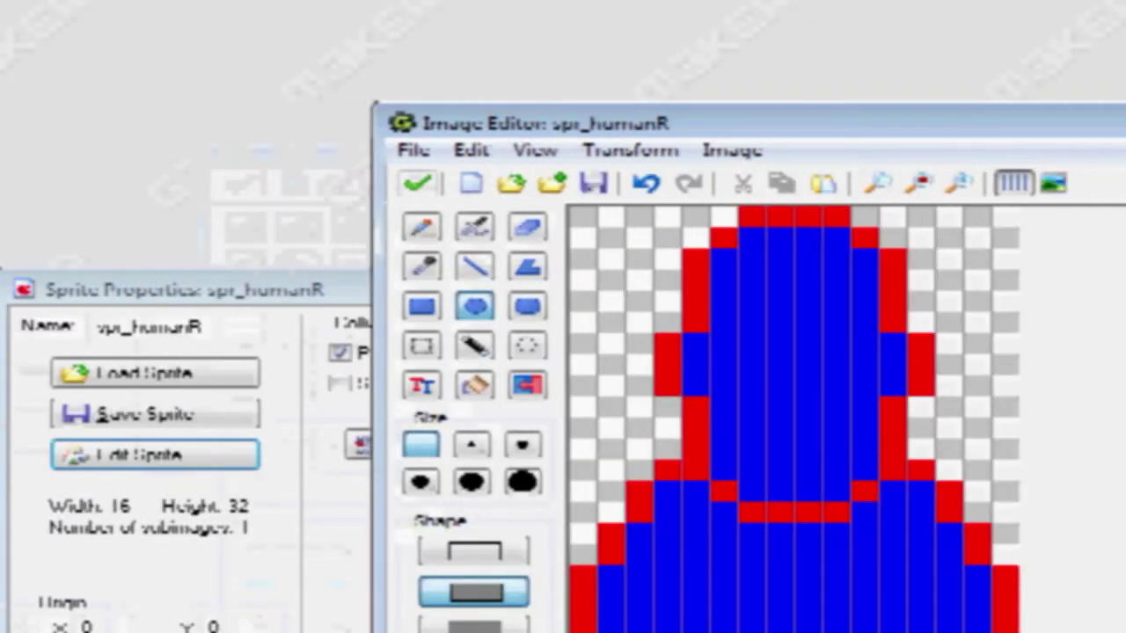
pyautogui.click(418, 183)
pyautogui.click(433, 207)
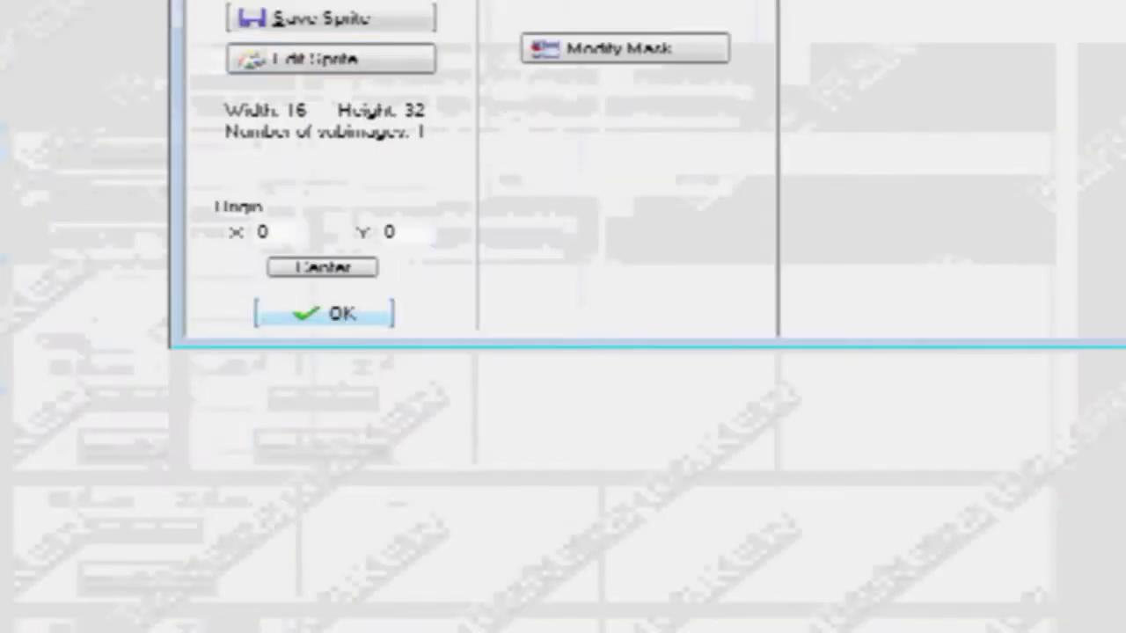
pyautogui.click(325, 313)
# - Draw a dark red pixel outline for an eye on the right-facing side of the spr_humanR head
pyautogui.doubleClick(164, 232)
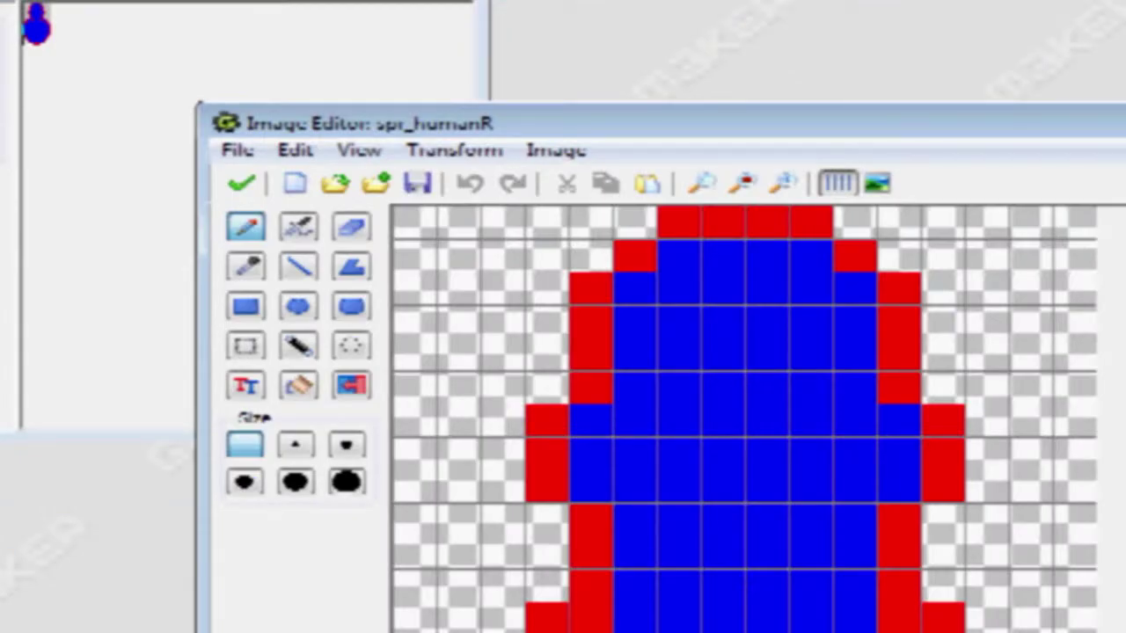
pyautogui.click(811, 322)
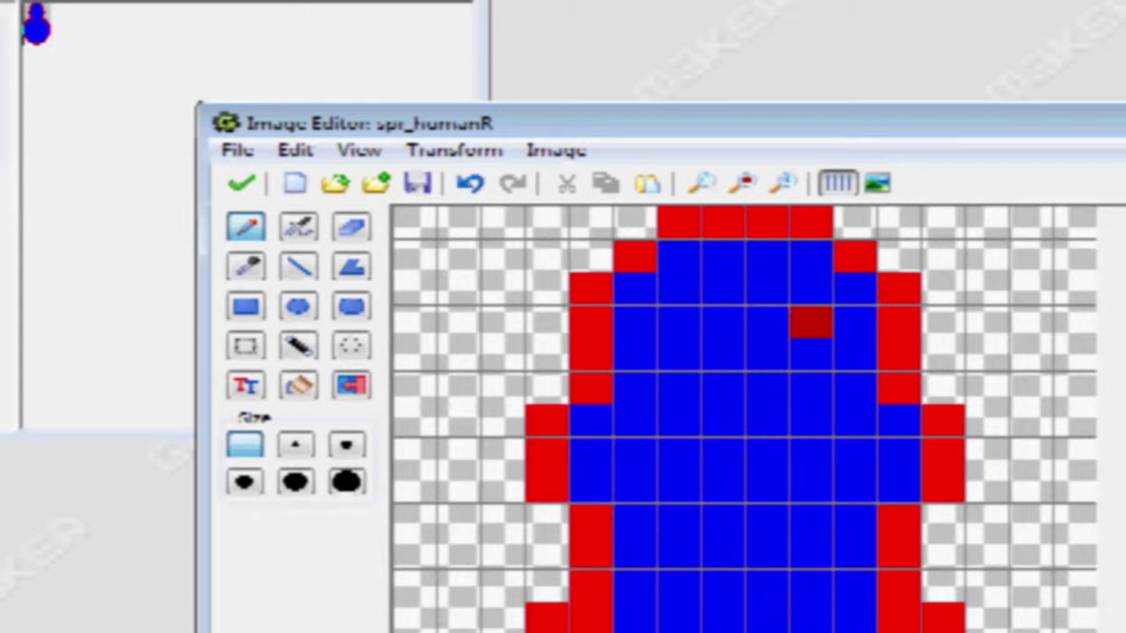
pyautogui.click(767, 322)
pyautogui.click(723, 354)
pyautogui.click(855, 354)
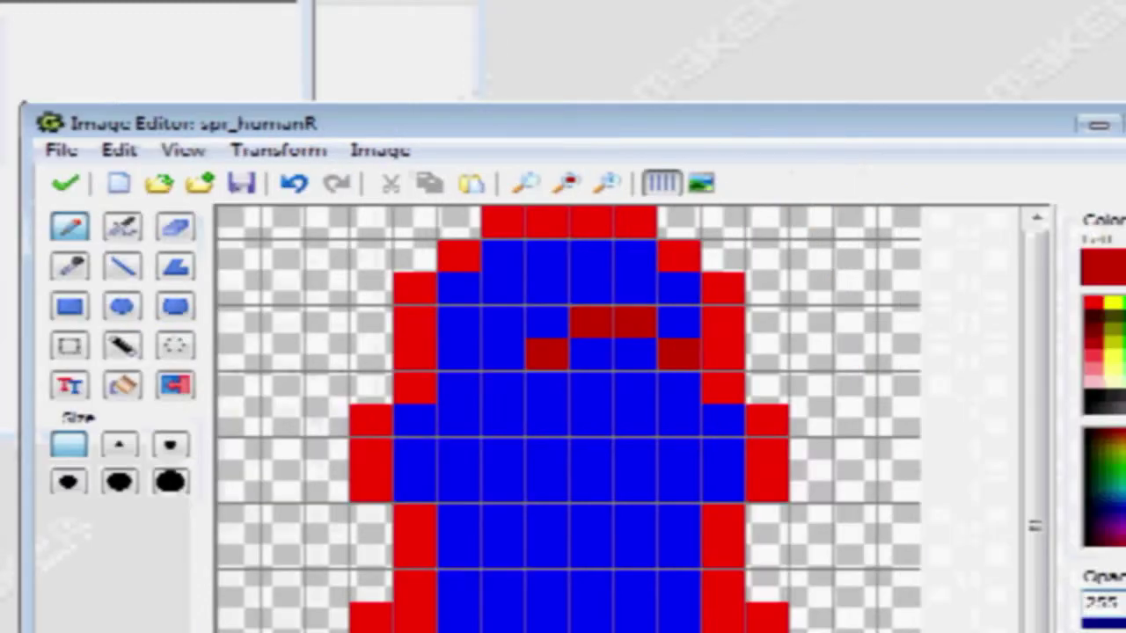
pyautogui.click(723, 388)
pyautogui.click(724, 421)
pyautogui.click(767, 454)
pyautogui.click(811, 454)
pyautogui.click(680, 289)
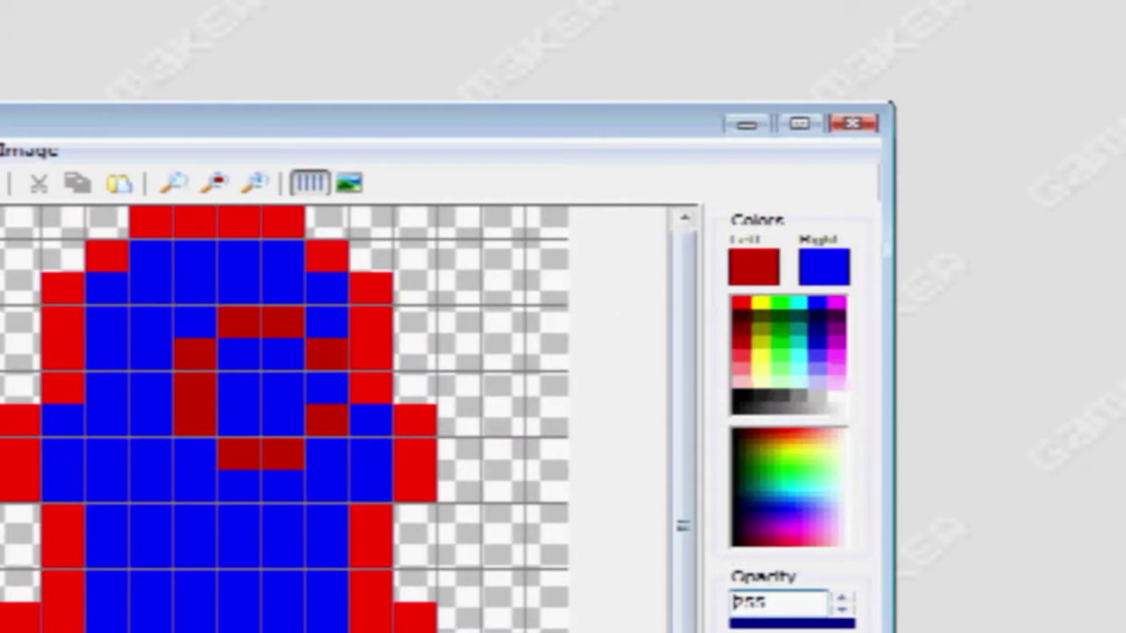
# - Set the drawing colour to white and fill the inside of the eye on the spr_humanR head
pyautogui.click(1105, 135)
pyautogui.click(404, 420)
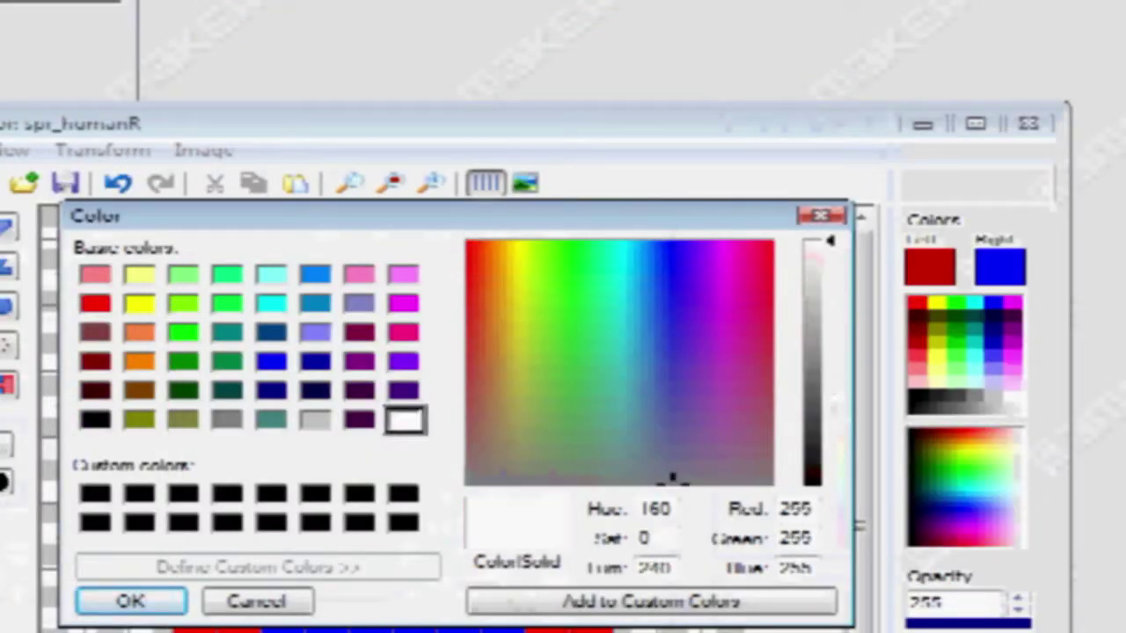
pyautogui.click(131, 601)
pyautogui.click(299, 253)
pyautogui.click(789, 255)
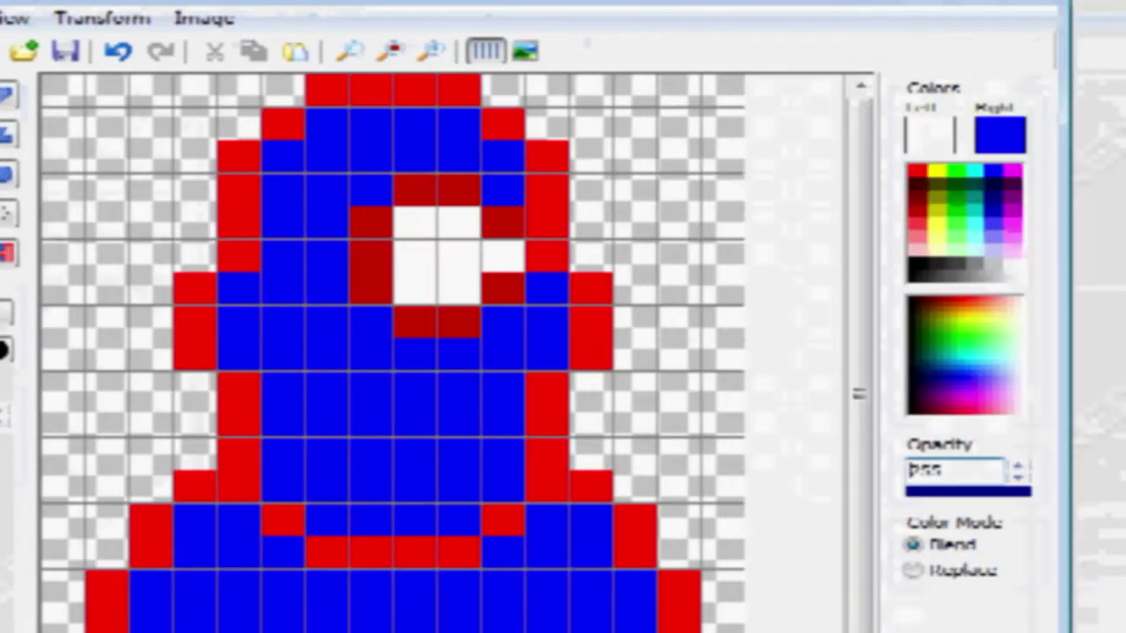
# - Add a one-pixel black pupil to the spr_humanR eye and save the finished sprite
pyautogui.click(930, 135)
pyautogui.click(448, 420)
pyautogui.click(483, 602)
pyautogui.click(422, 226)
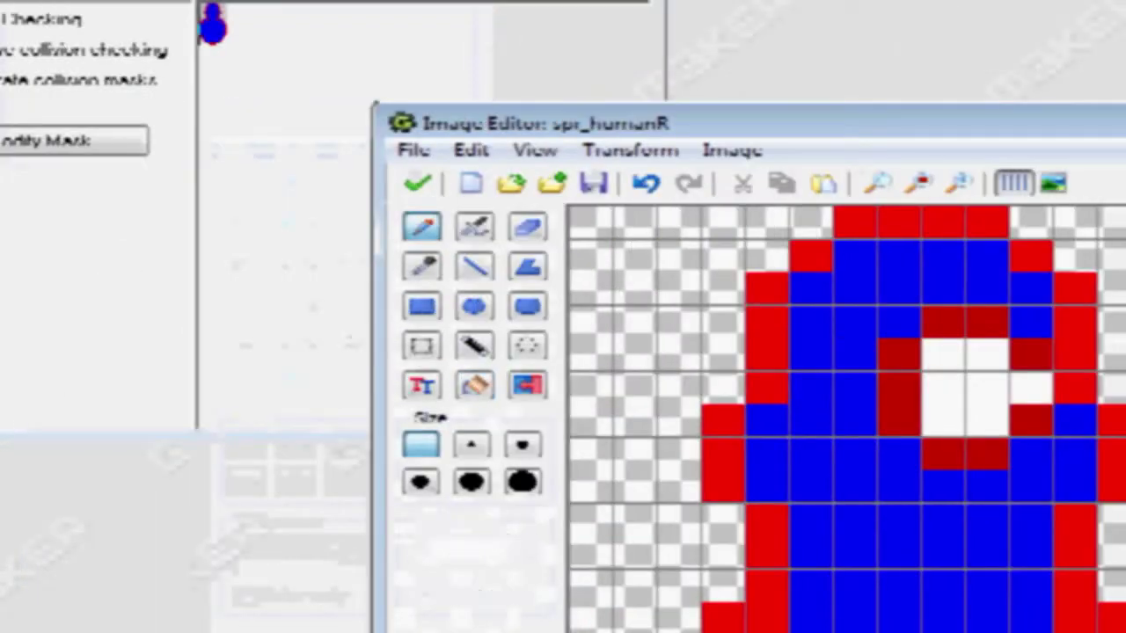
pyautogui.click(811, 388)
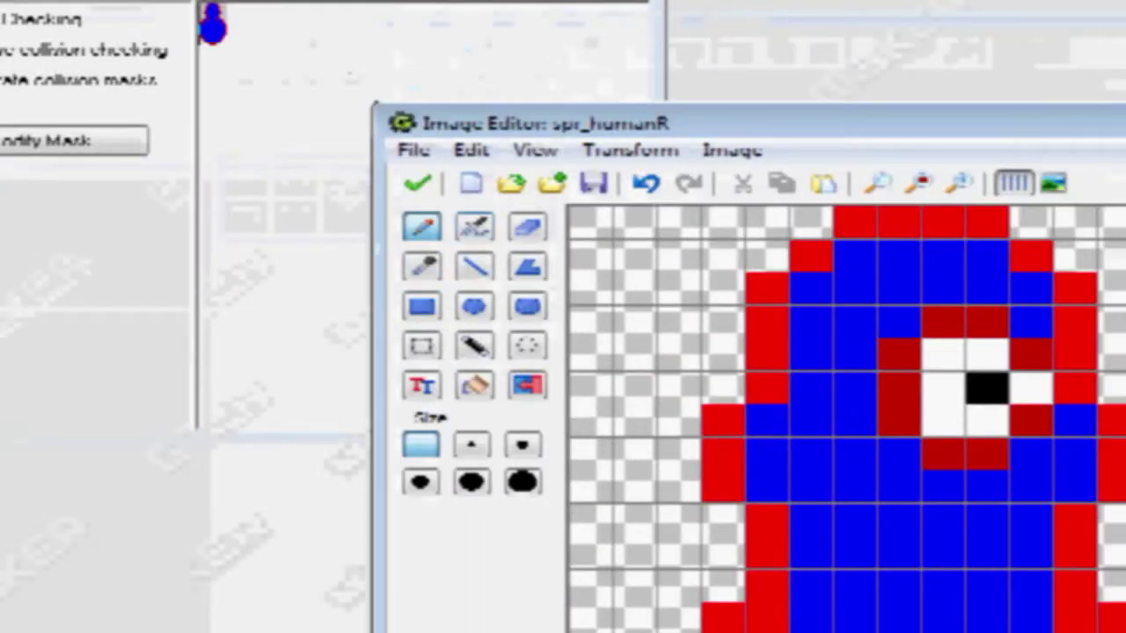
pyautogui.click(418, 183)
pyautogui.click(434, 207)
pyautogui.click(96, 406)
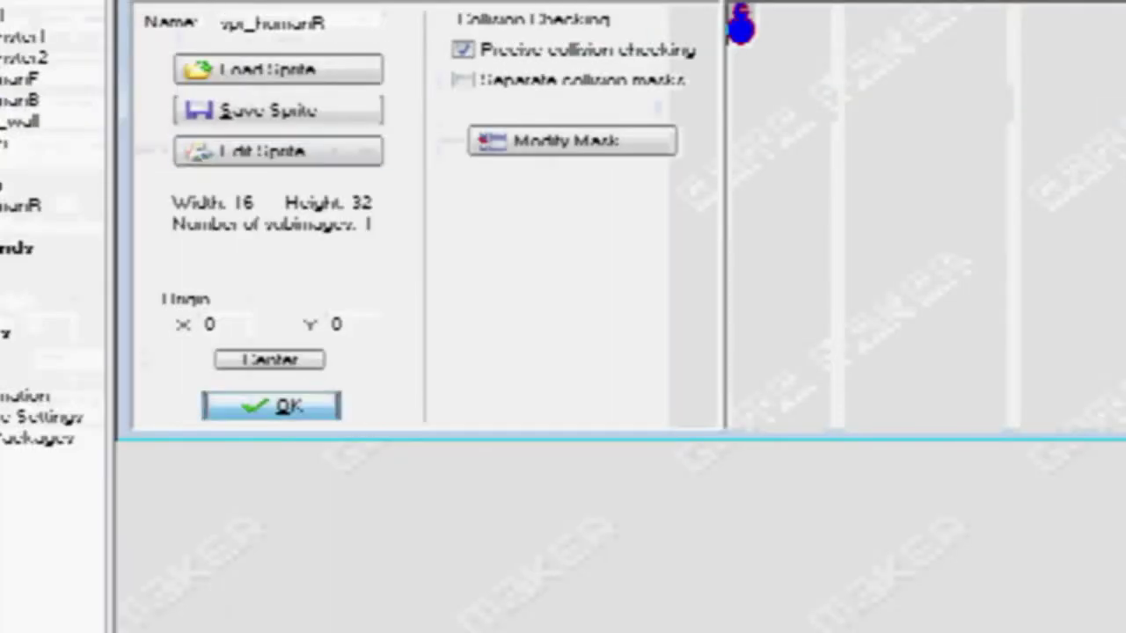
# - Duplicate the spr_humanR sprite and name the copy spr_human
pyautogui.rightClick(177, 207)
pyautogui.click(255, 252)
pyautogui.doubleClick(473, 186)
pyautogui.write('s')
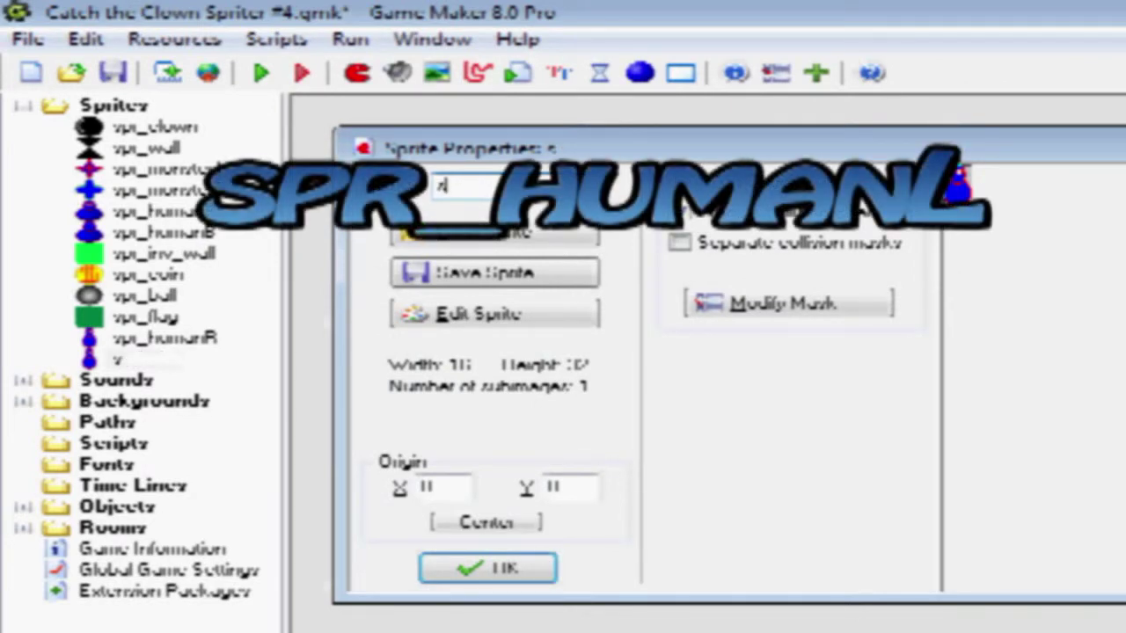
pyautogui.write('pr_')
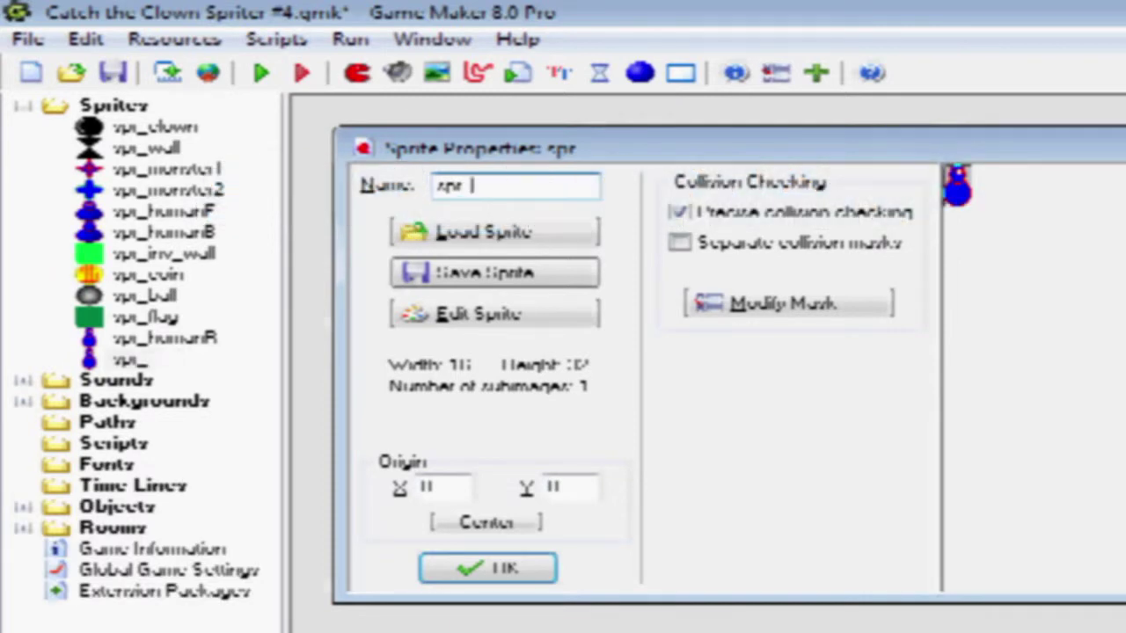
pyautogui.write('human')
# - Mirror the duplicated sprite horizontally for all its images and complete its name as spr_humanL
pyautogui.click(494, 314)
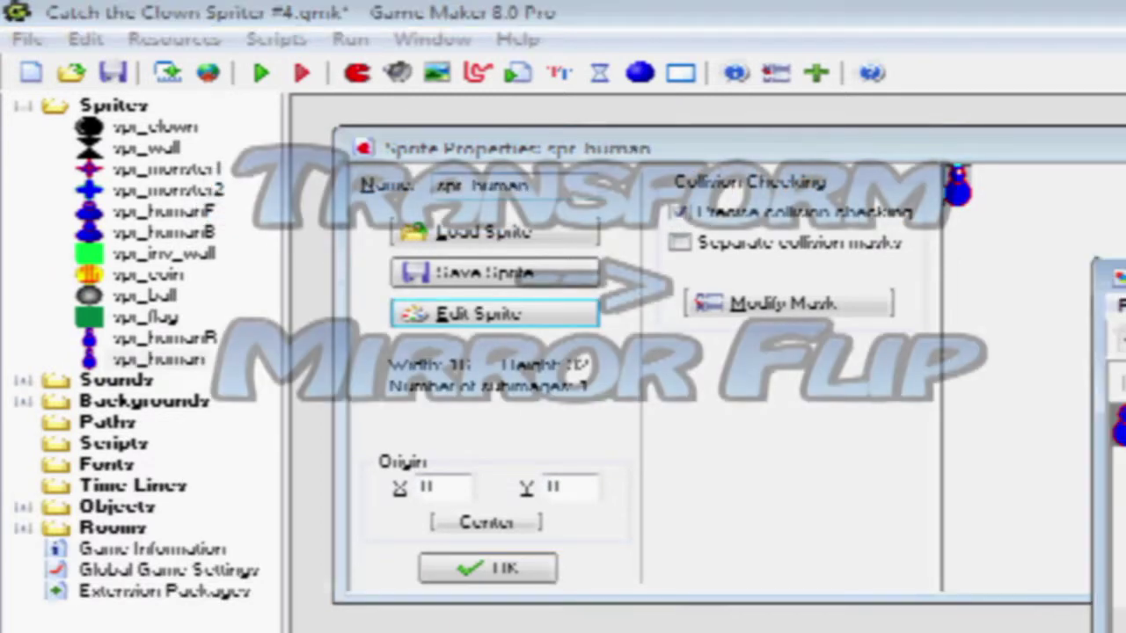
pyautogui.click(1122, 304)
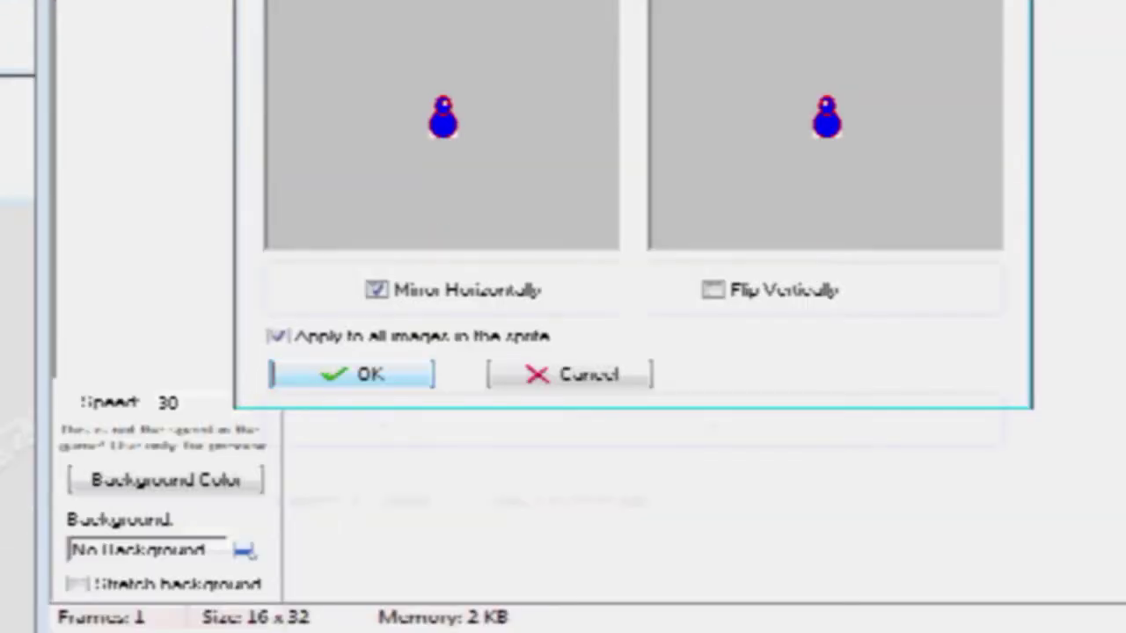
pyautogui.click(352, 506)
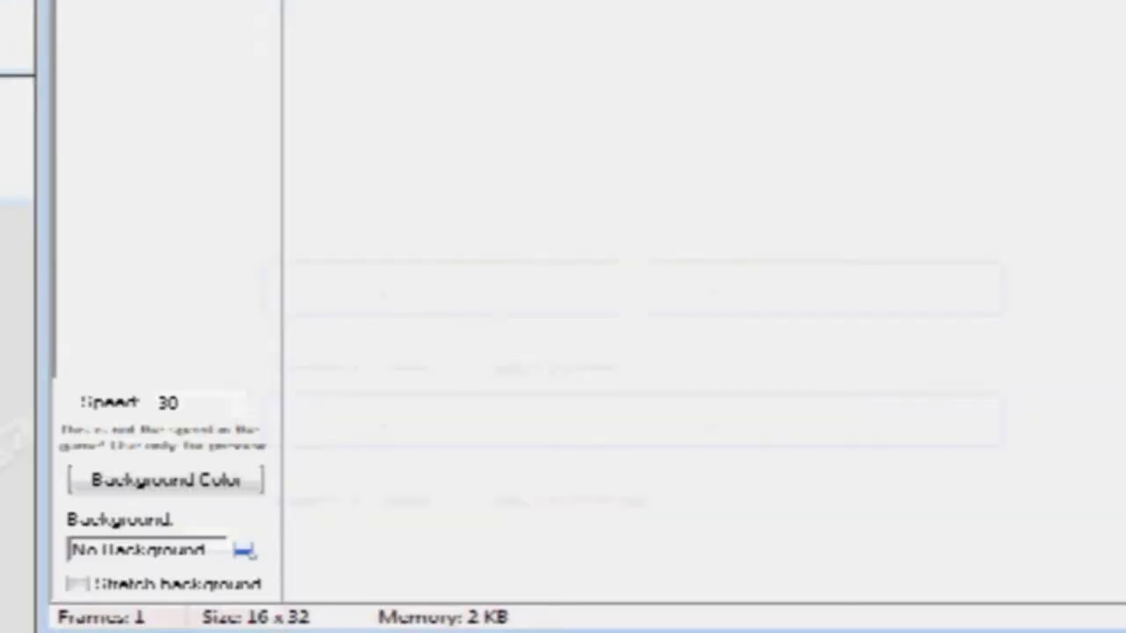
pyautogui.click(434, 209)
pyautogui.click(359, 186)
pyautogui.write('L')
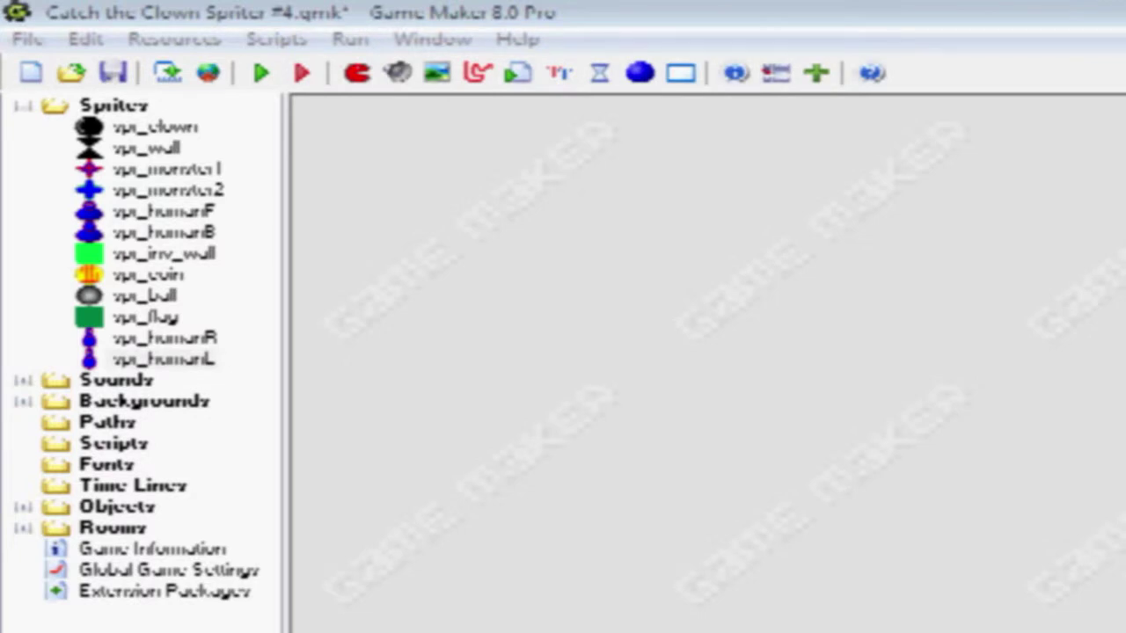
# - Rename the spr_flag sprite as spr_portal
pyautogui.doubleClick(145, 317)
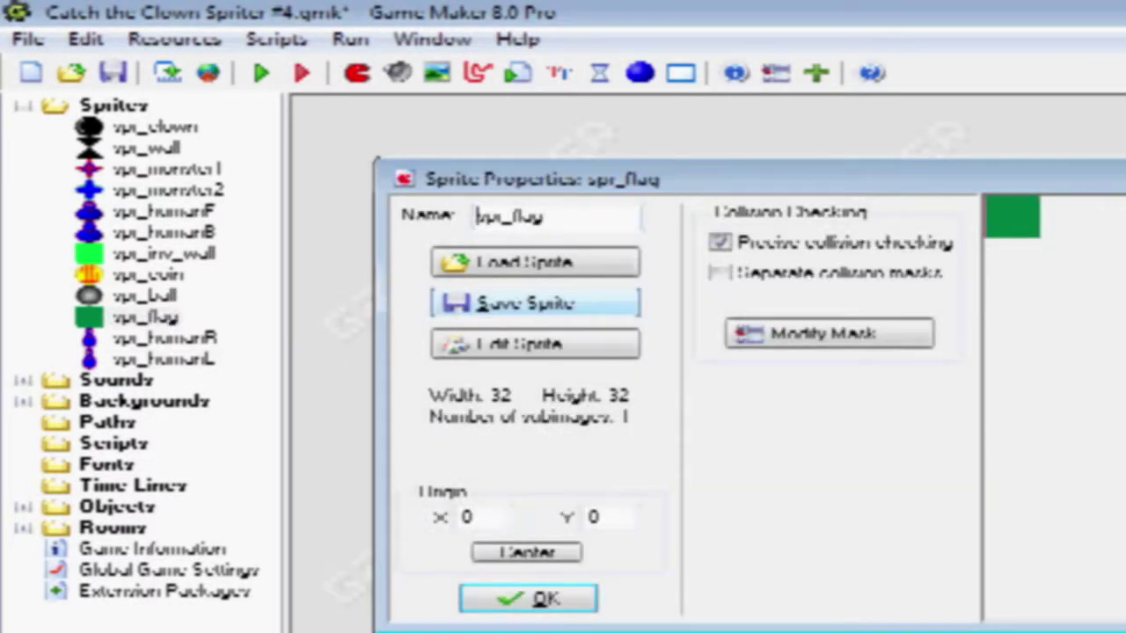
pyautogui.write('spr_p')
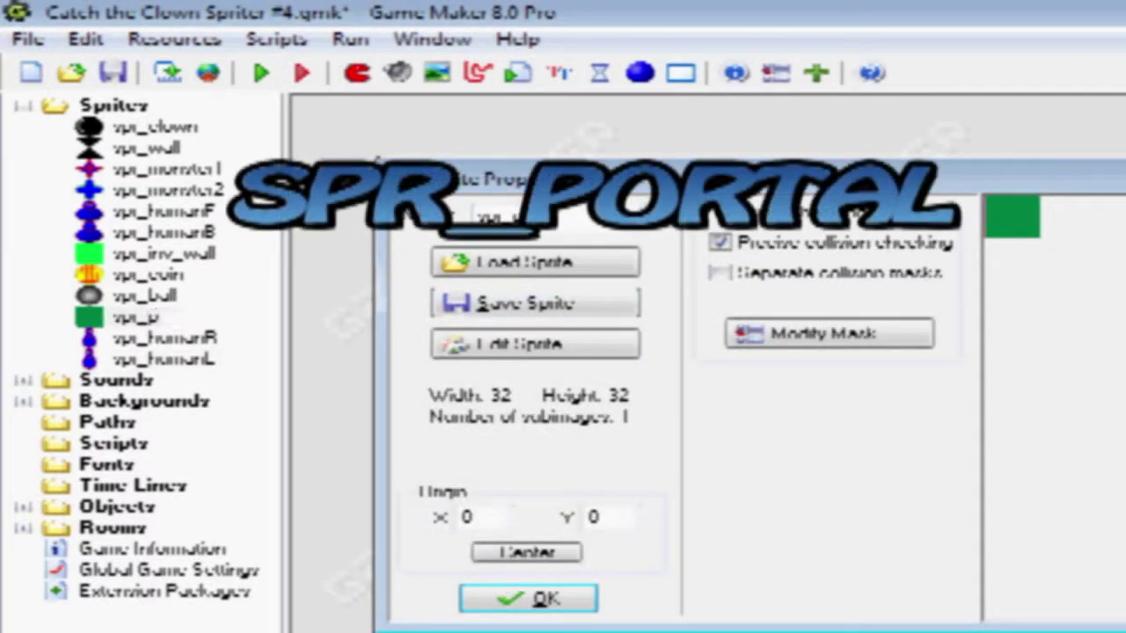
pyautogui.write('ortal')
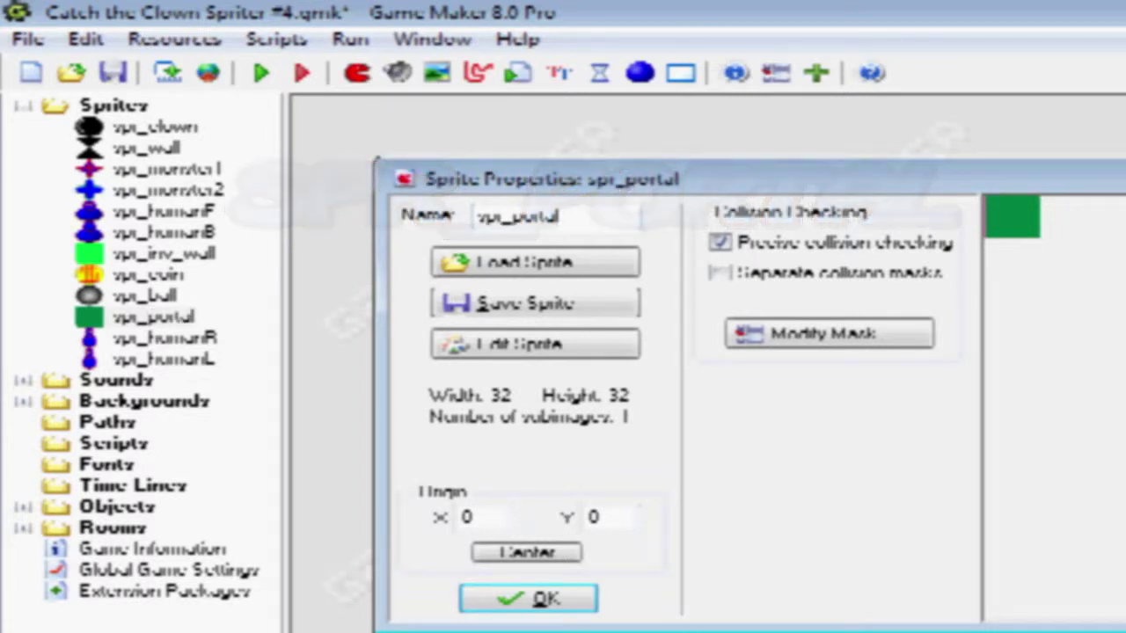
# - Clear the green fill from the spr_portal image and use black as the drawing colour
pyautogui.click(535, 344)
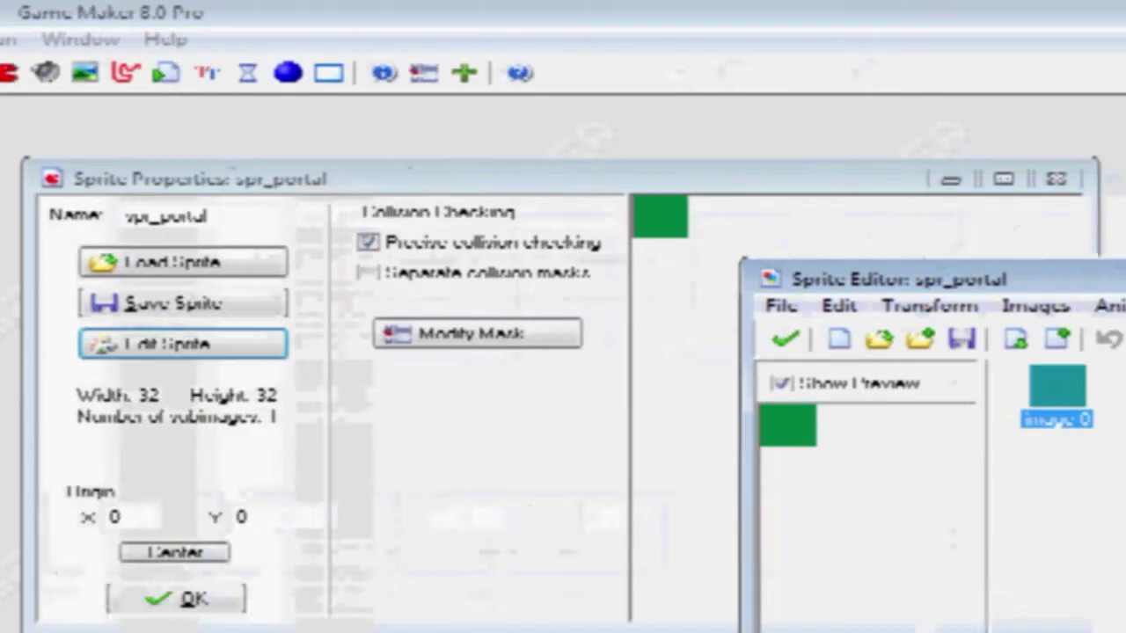
pyautogui.doubleClick(707, 387)
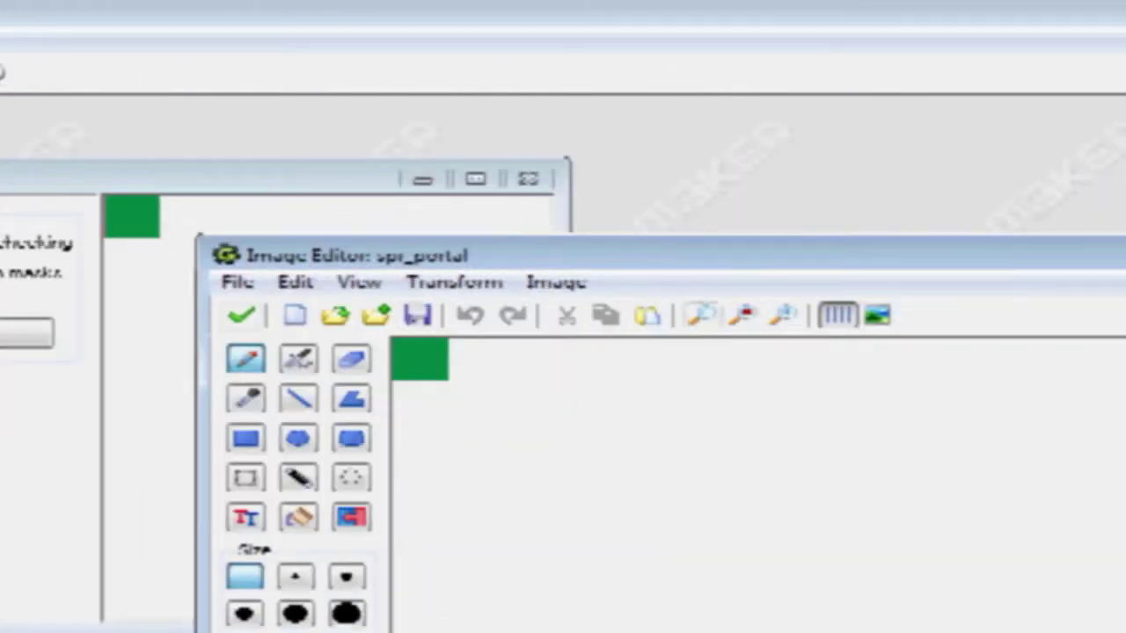
pyautogui.click(783, 315)
pyautogui.click(783, 315)
pyautogui.click(783, 315)
pyautogui.click(783, 315)
pyautogui.click(783, 315)
pyautogui.click(783, 315)
pyautogui.click(783, 315)
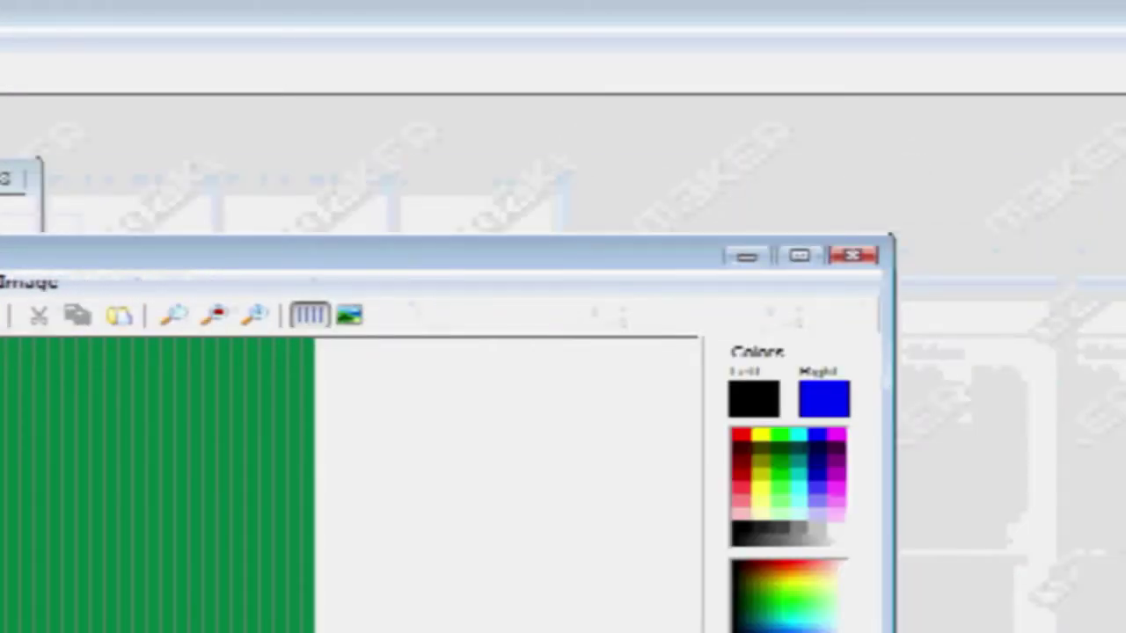
pyautogui.click(754, 399)
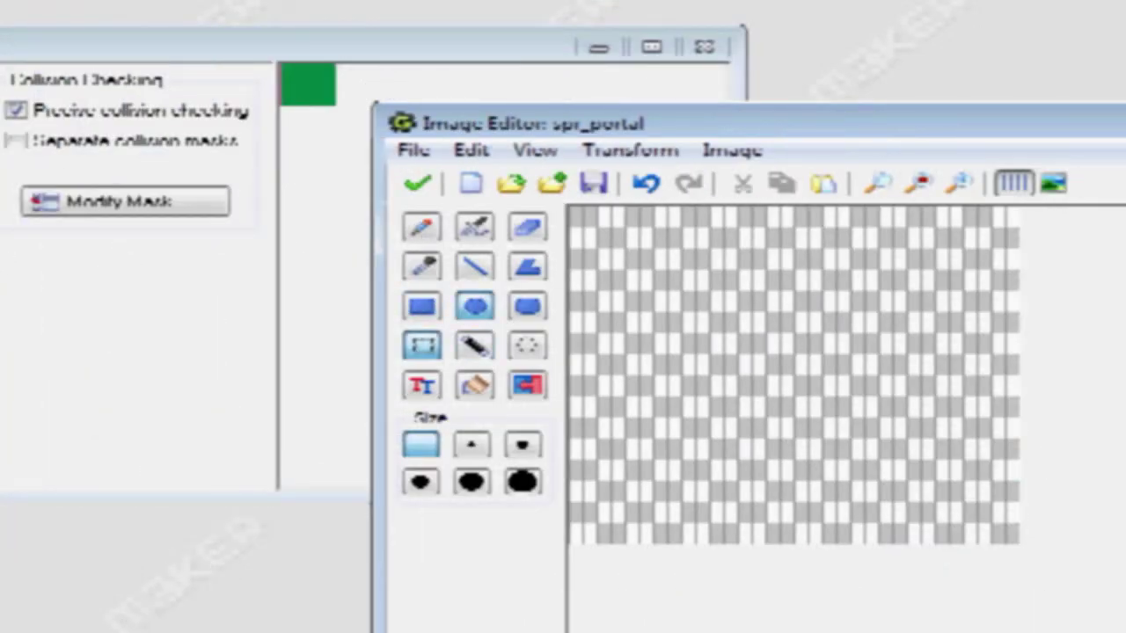
# - Draw a black ellipse outline across the full width of the spr_portal canvas, with a curved leg from its lower left to the corner
pyautogui.click(475, 306)
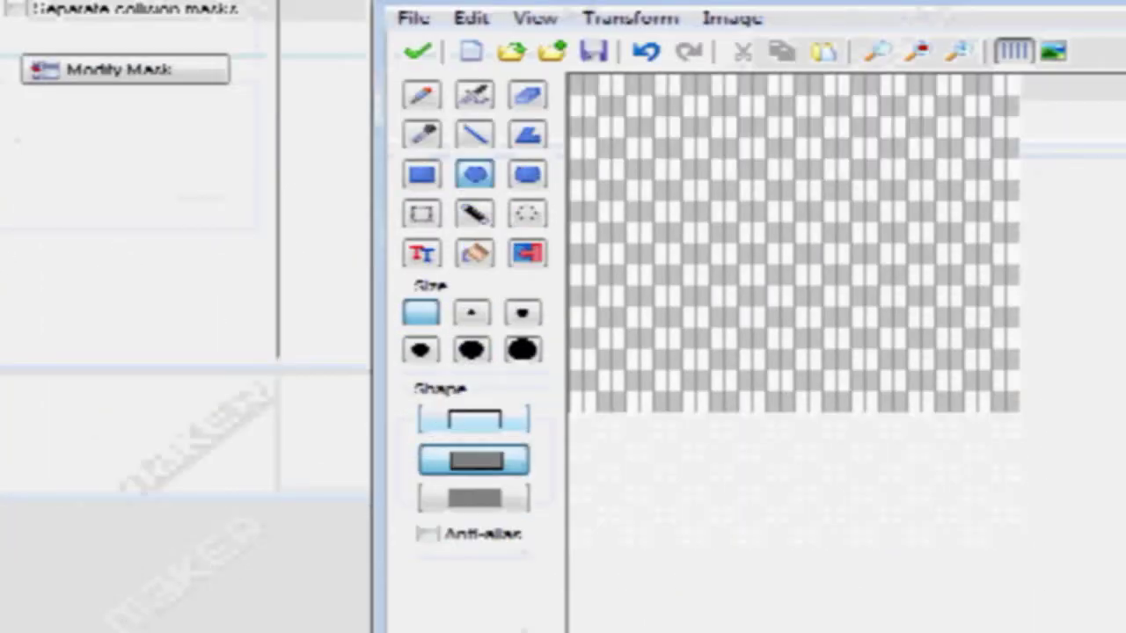
pyautogui.moveTo(572, 77); pyautogui.dragTo(1018, 348)
pyautogui.moveTo(660, 476)
pyautogui.mouseDown()
pyautogui.moveTo(680, 475)
pyautogui.moveTo(660, 487)
pyautogui.mouseUp()
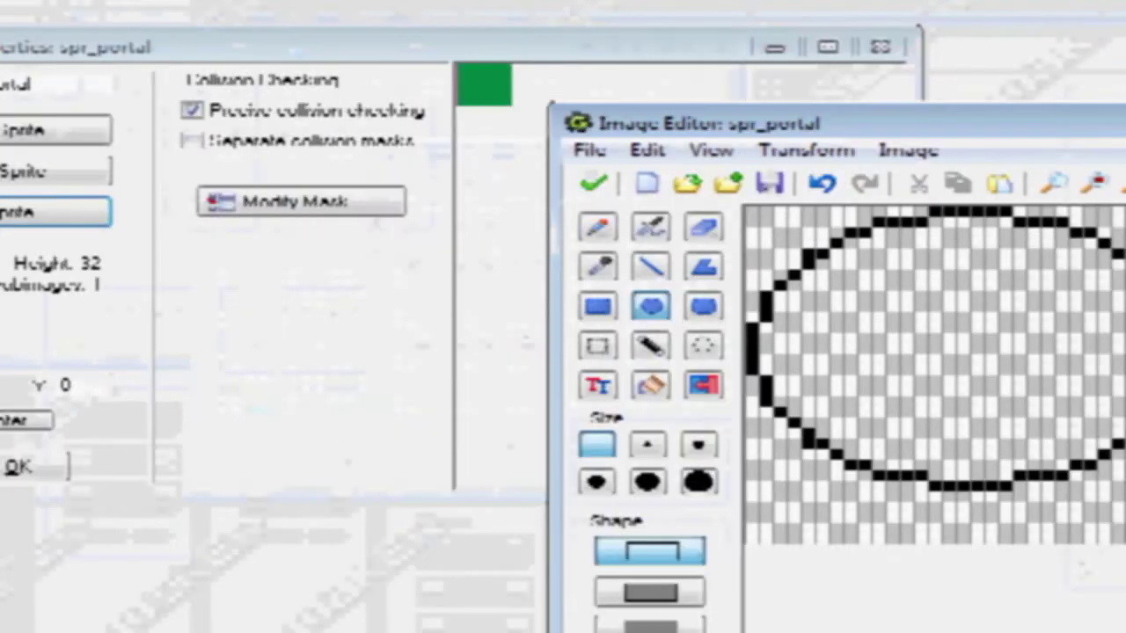
pyautogui.click(69, 227)
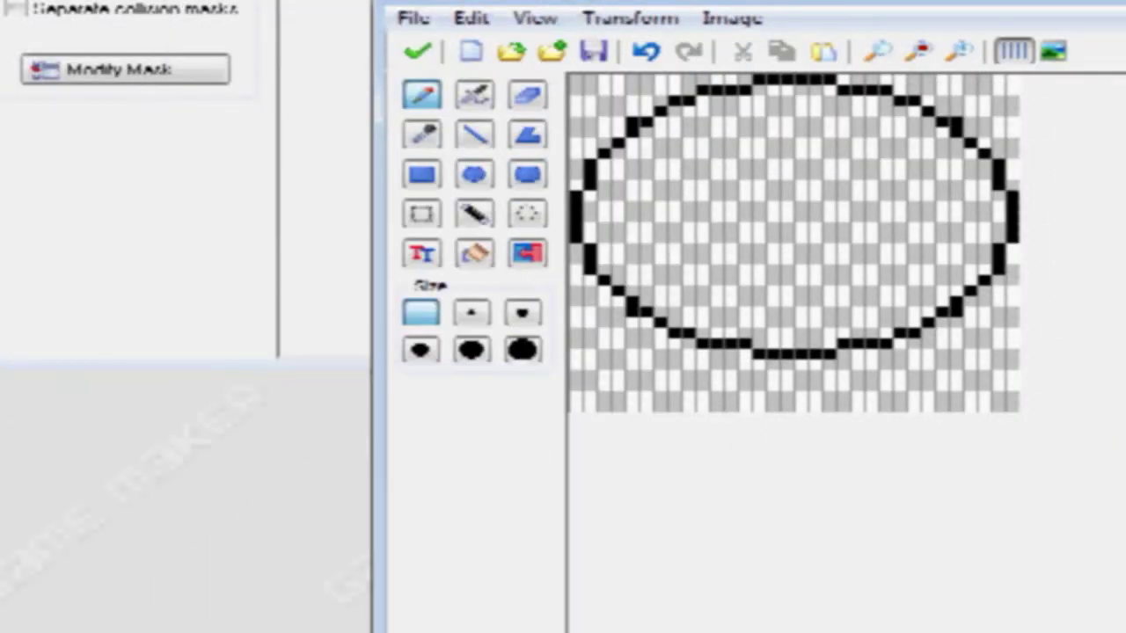
pyautogui.moveTo(669, 335)
pyautogui.mouseDown()
pyautogui.moveTo(656, 370)
pyautogui.moveTo(573, 406)
pyautogui.mouseUp()
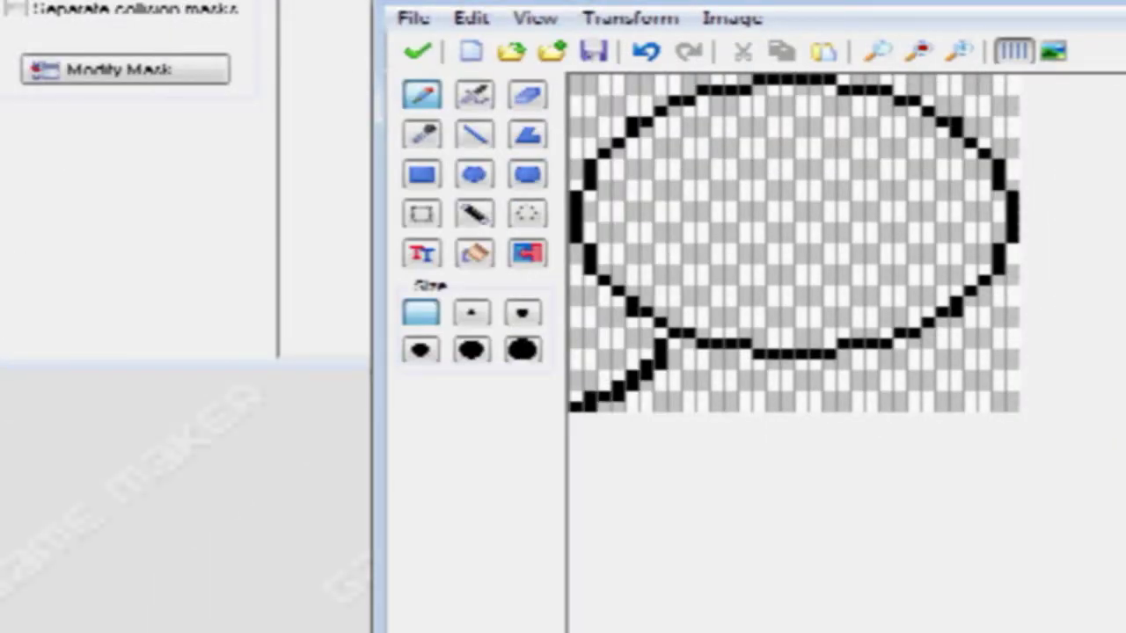
# - Copy the portal's curved left leg, mirror it horizontally and place it under the ellipse's lower right edge
pyautogui.click(422, 214)
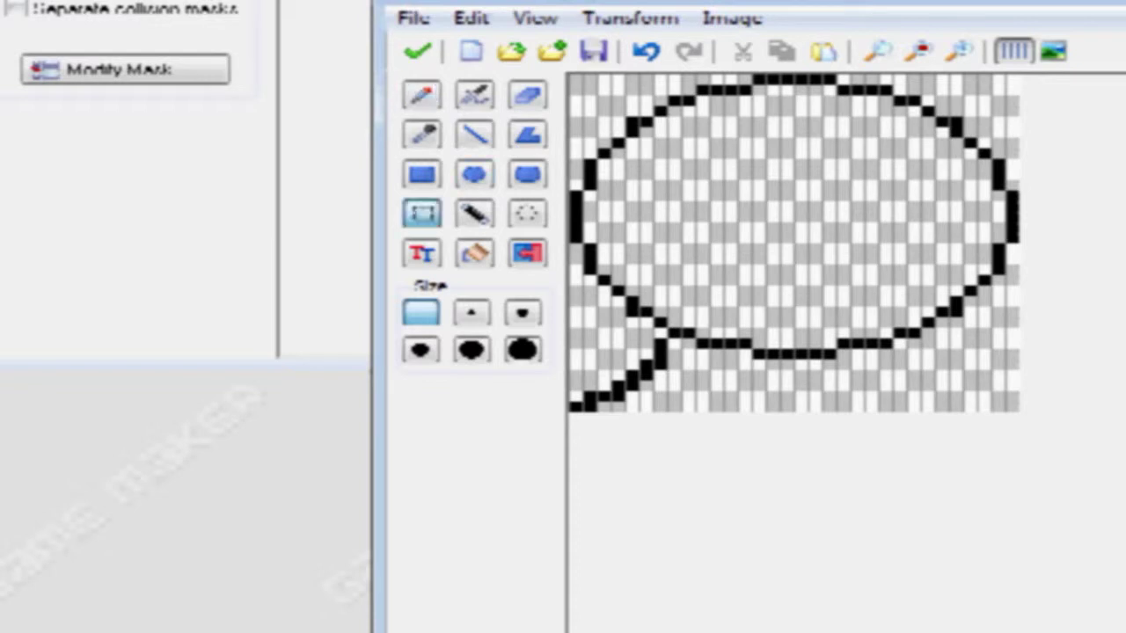
pyautogui.moveTo(574, 343); pyautogui.dragTo(663, 407)
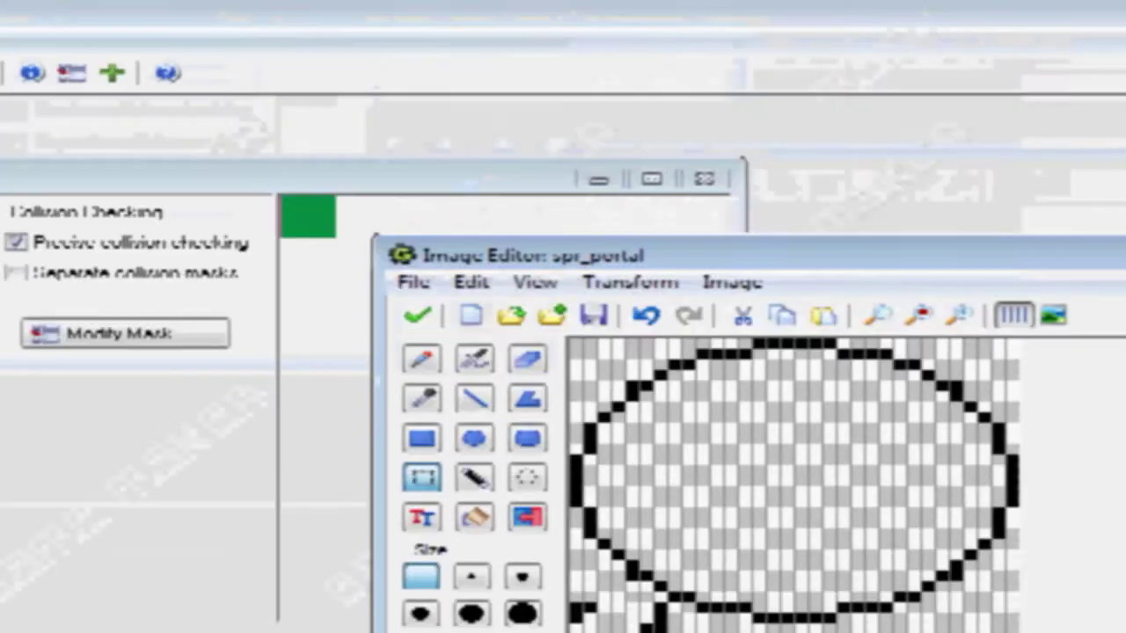
pyautogui.click(630, 282)
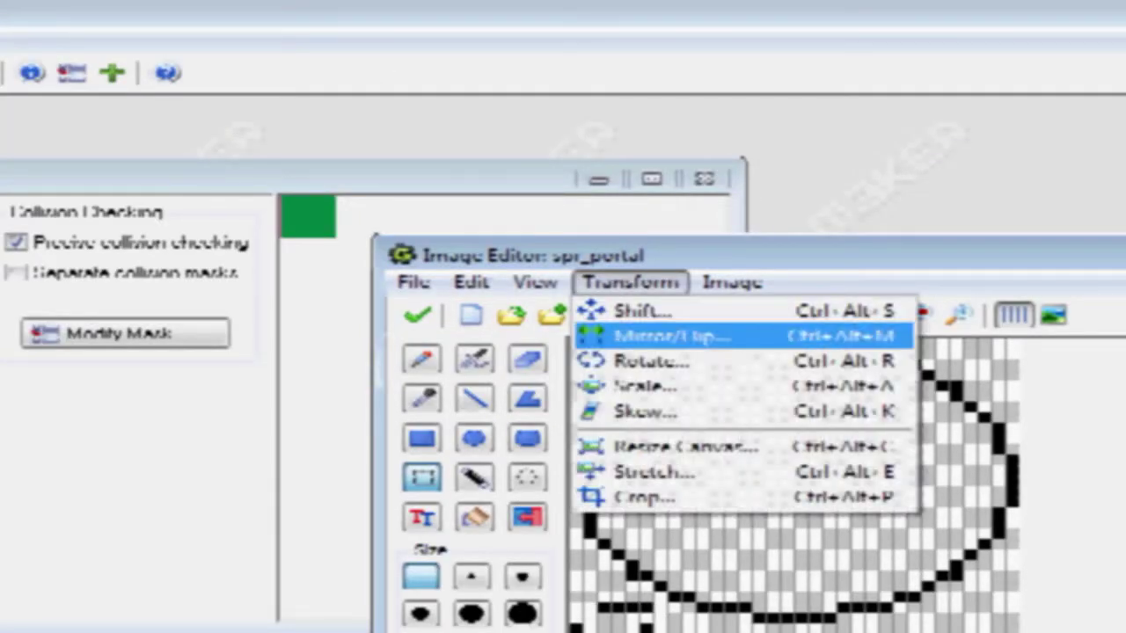
pyautogui.click(660, 336)
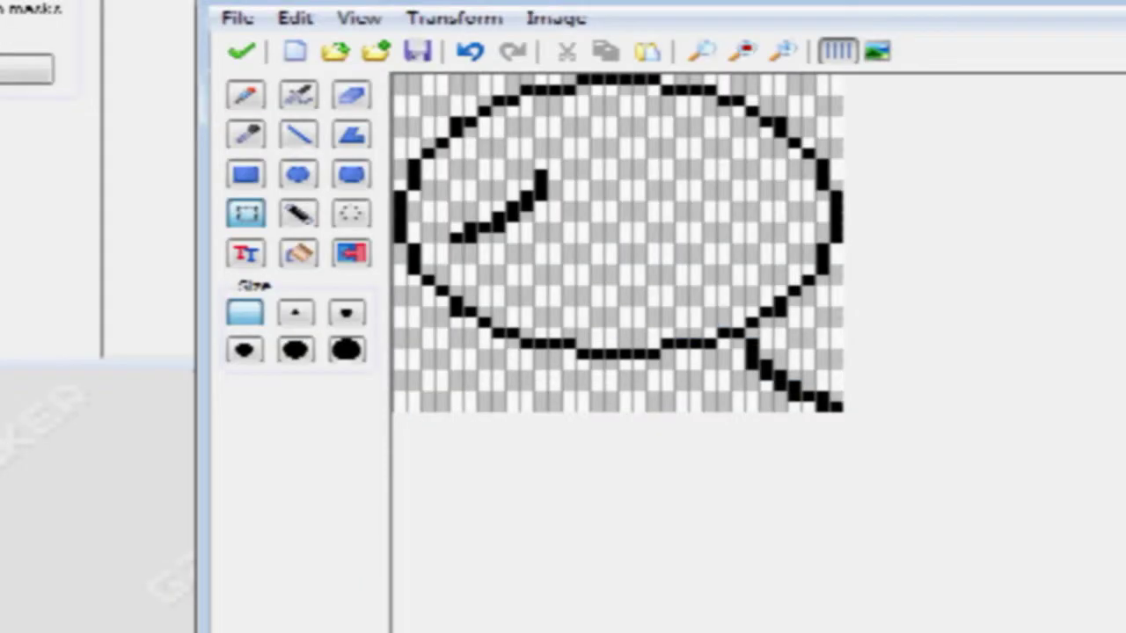
pyautogui.moveTo(498, 207)
pyautogui.mouseDown()
pyautogui.moveTo(454, 272)
pyautogui.moveTo(498, 377)
pyautogui.moveTo(441, 377)
pyautogui.mouseUp()
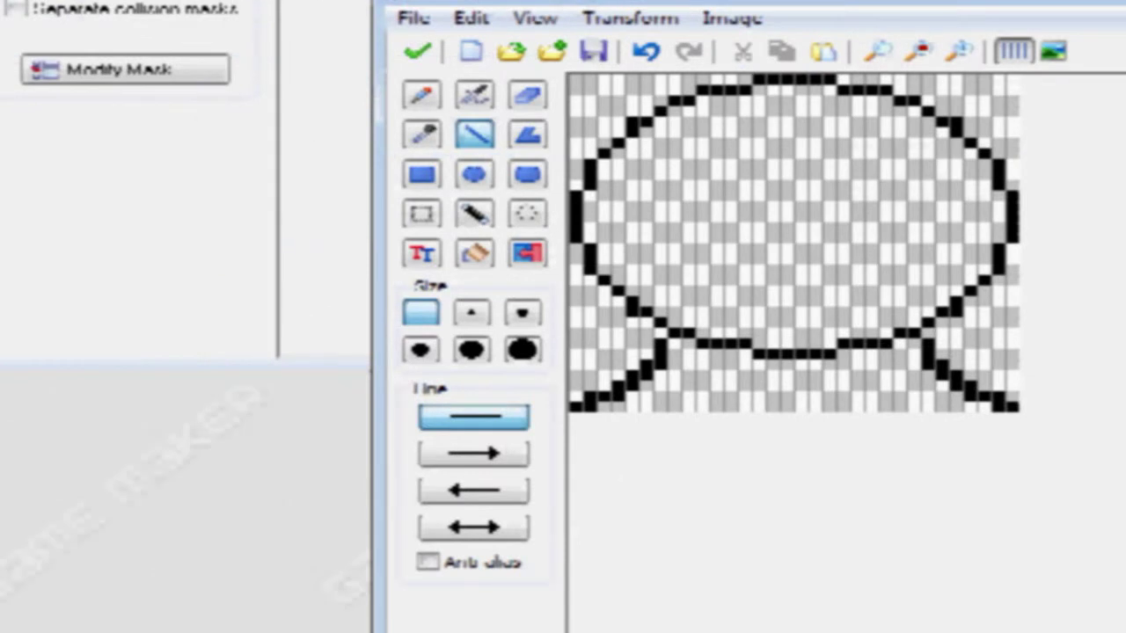
# - Draw a black line along the canvas bottom between the portal's legs and fill the enclosed base with grey
pyautogui.moveTo(589, 407); pyautogui.dragTo(987, 407)
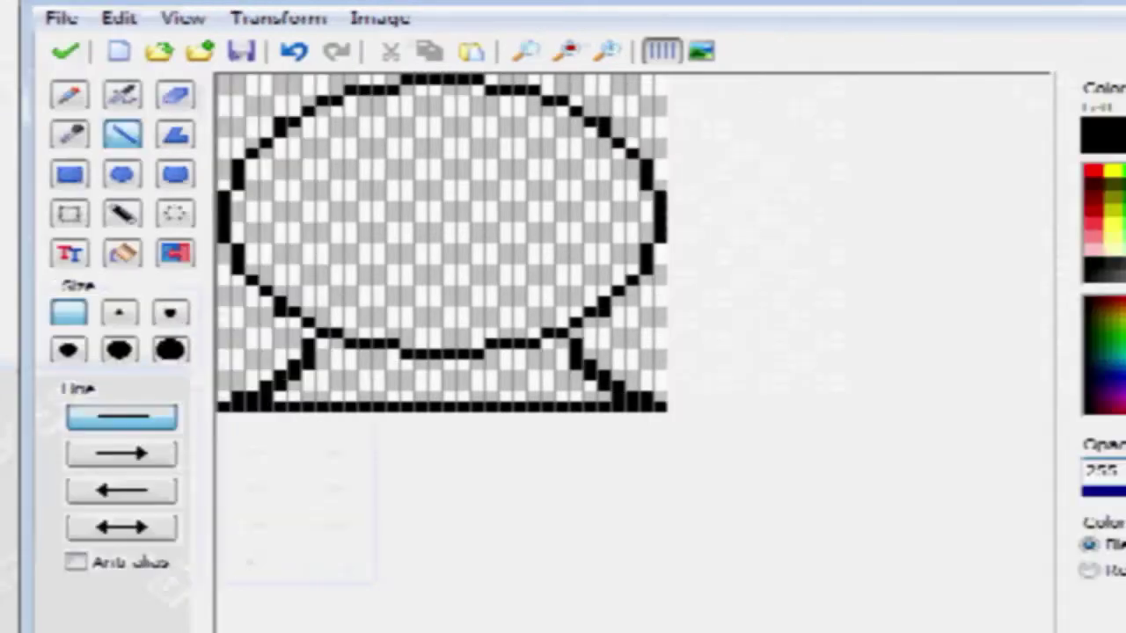
pyautogui.click(1106, 136)
pyautogui.click(404, 420)
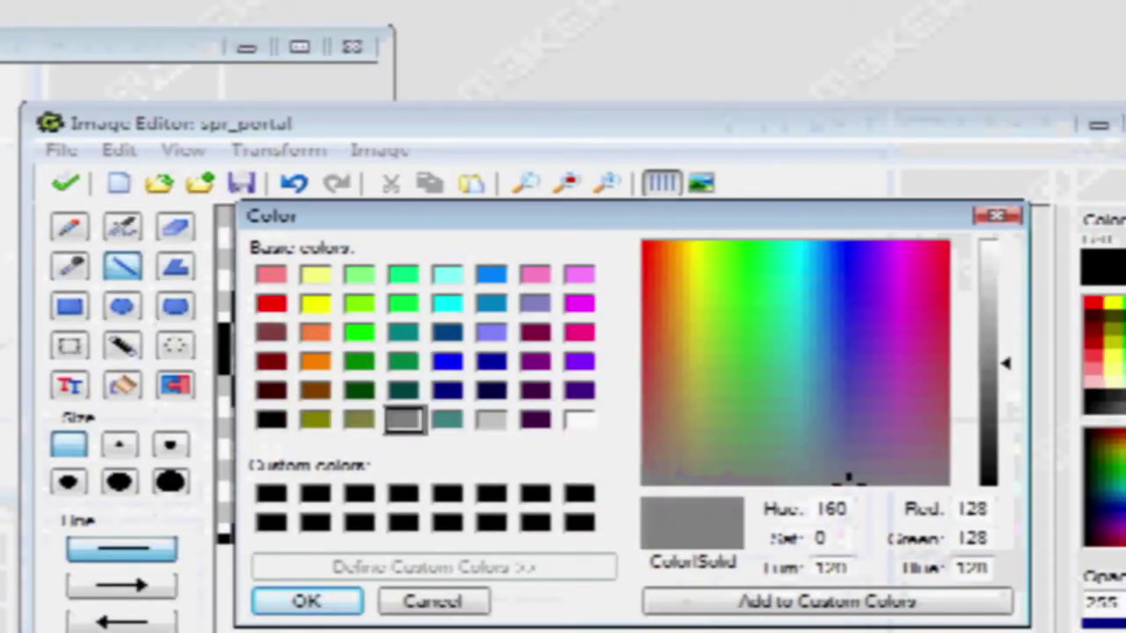
pyautogui.click(307, 601)
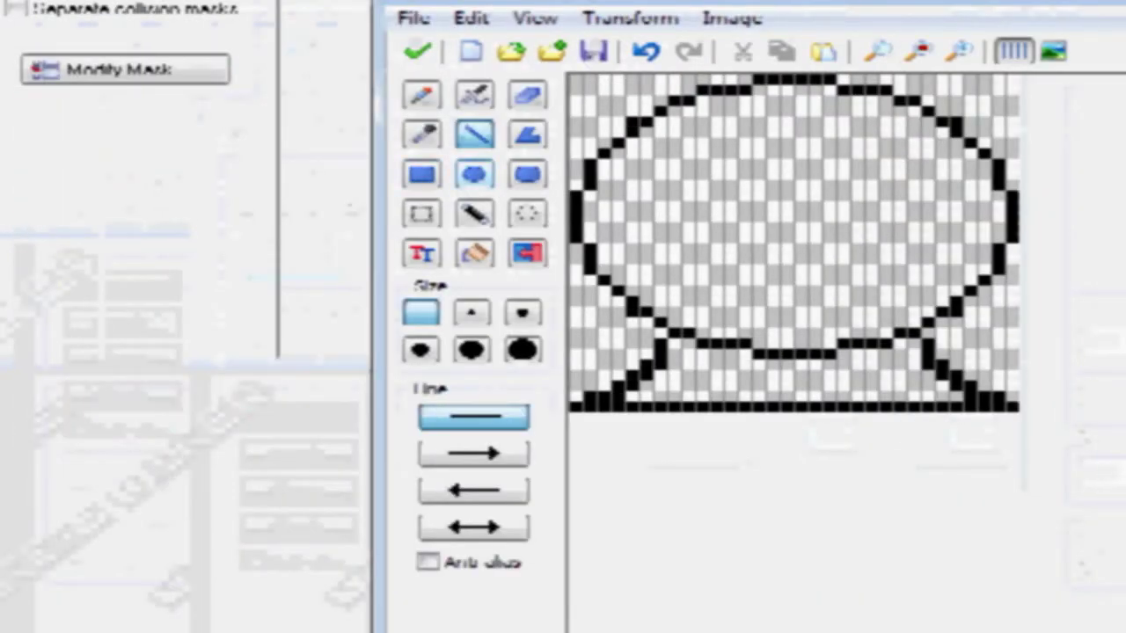
pyautogui.click(475, 253)
pyautogui.click(797, 379)
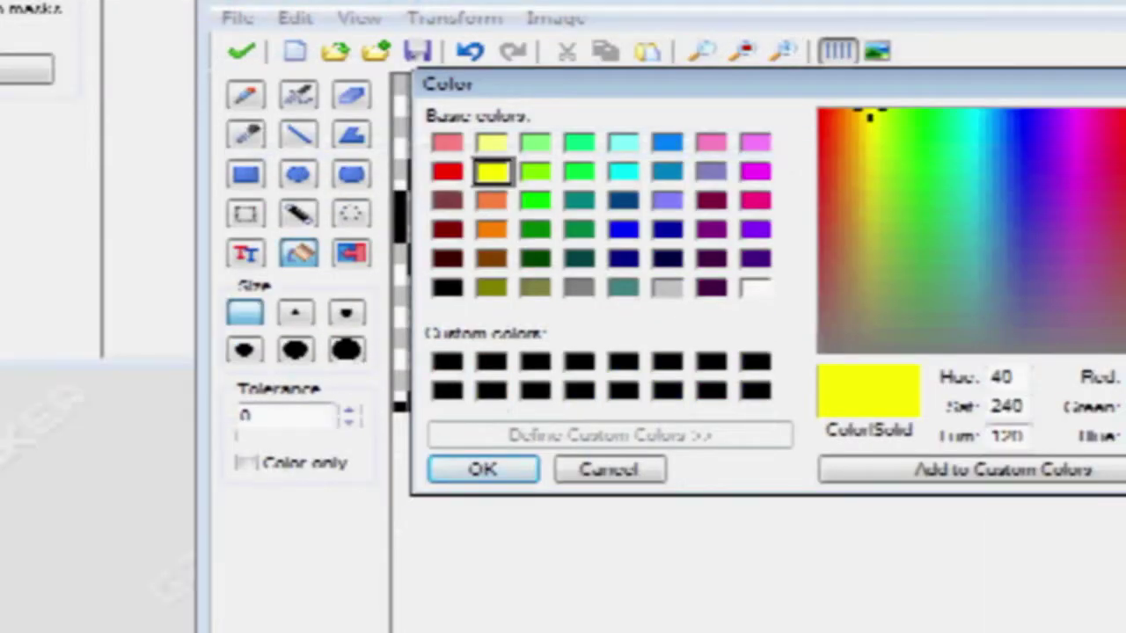
# - Fill the portal's ellipse with bright yellow and set the drawing colour to red 200, green 200, blue 0
pyautogui.press('Return')
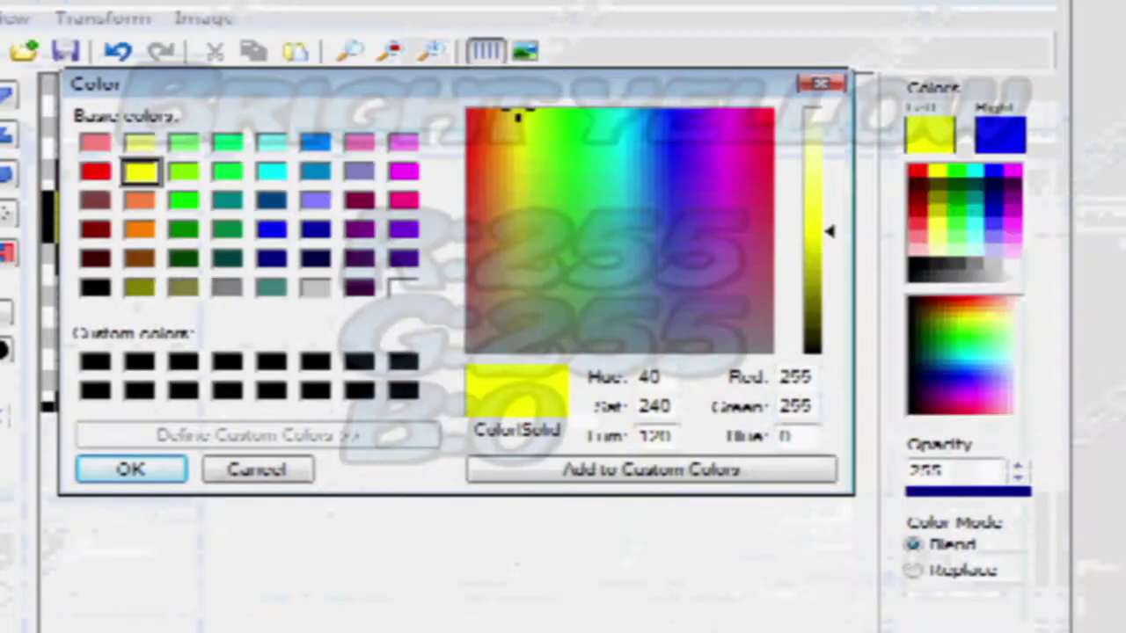
pyautogui.doubleClick(795, 377)
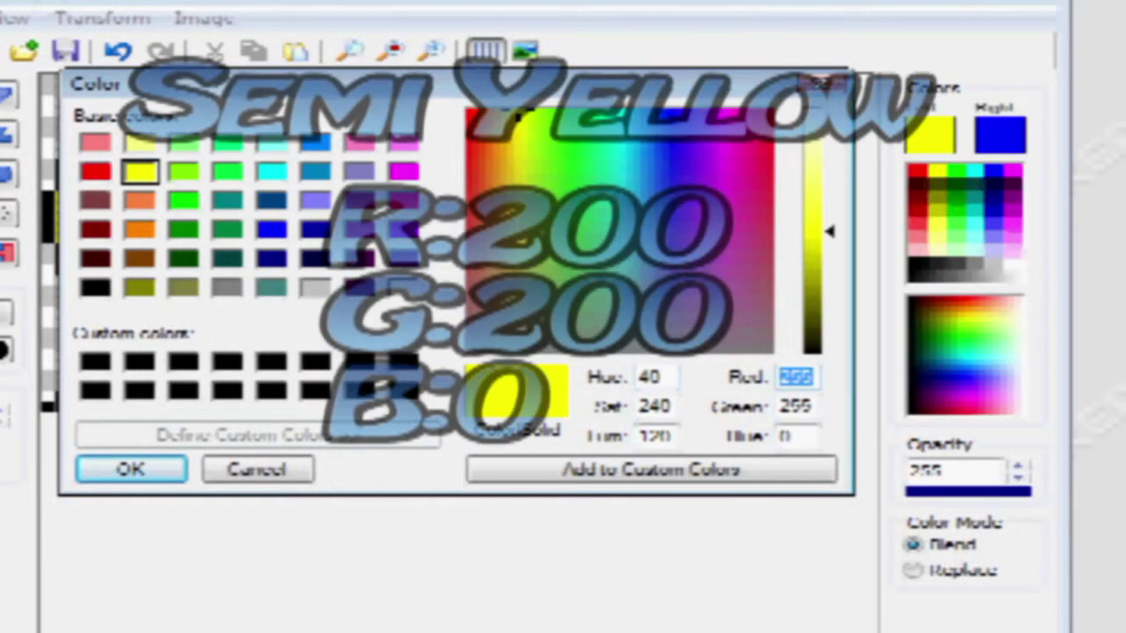
pyautogui.write('200')
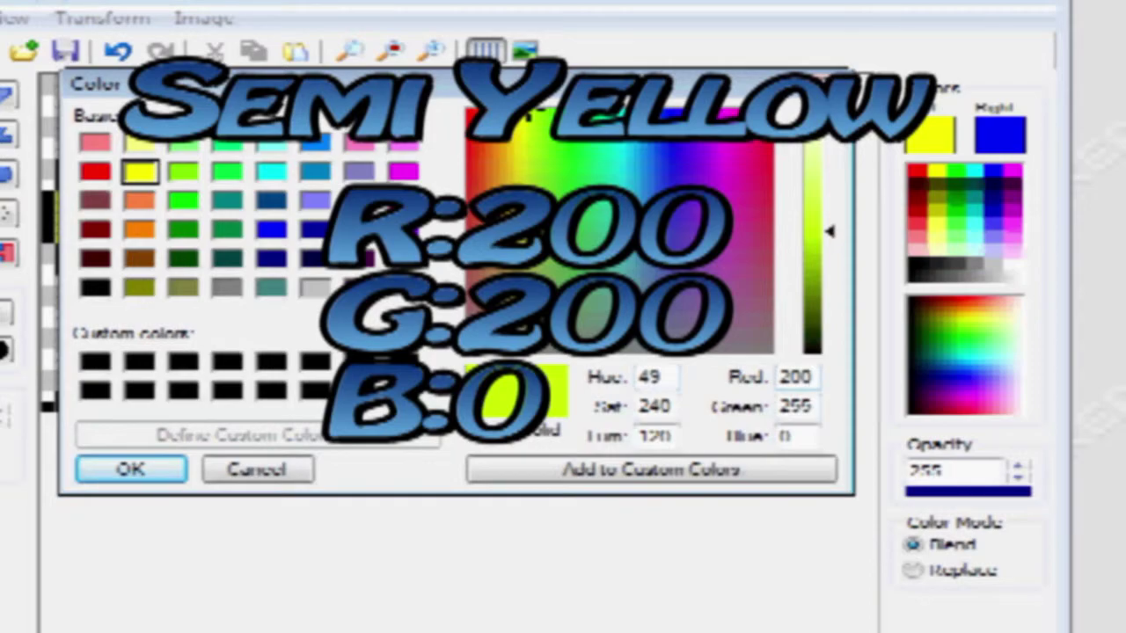
pyautogui.press('Tab')
pyautogui.write('200')
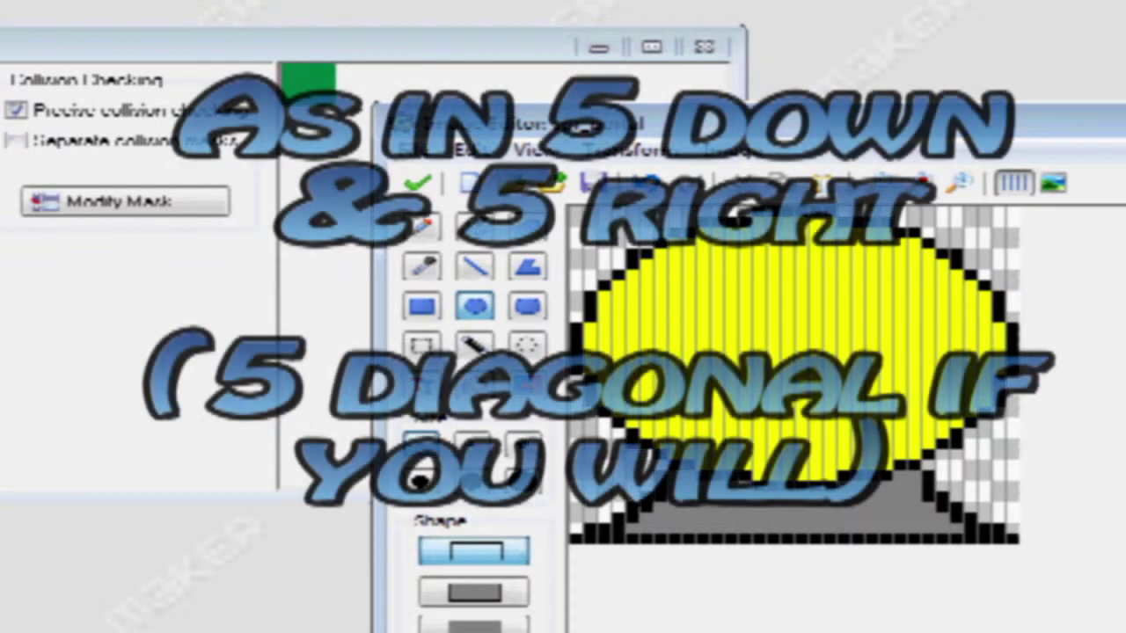
# - Draw an inner ellipse centred in the yellow area, starting five pixels diagonally inward, and fill it with the semi-yellow colour
pyautogui.moveTo(760, 307); pyautogui.dragTo(914, 391)
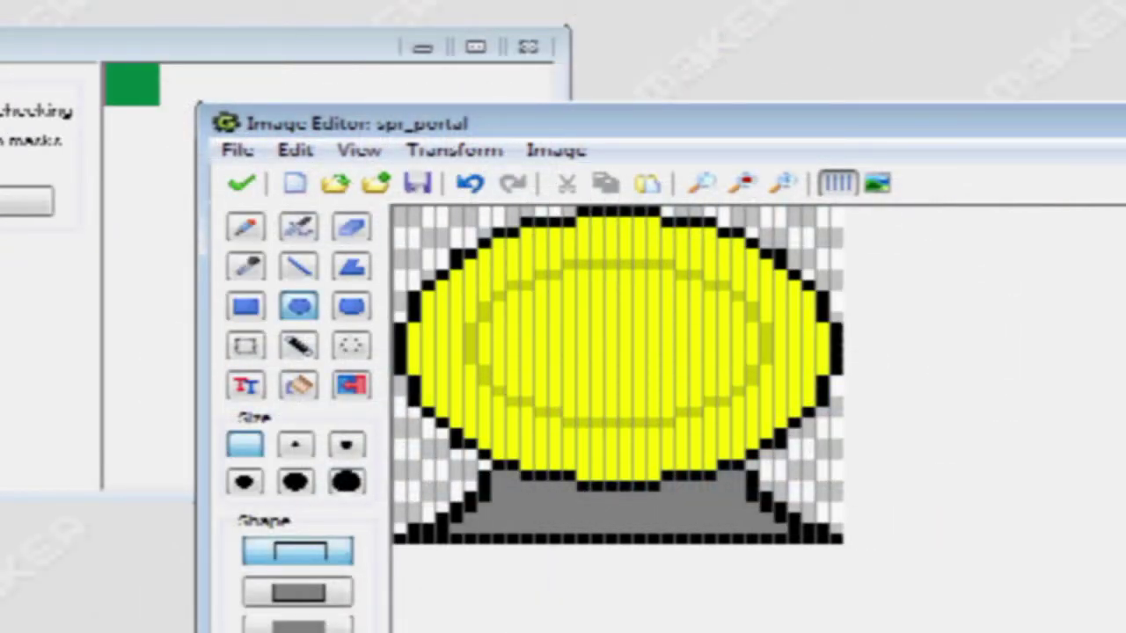
pyautogui.moveTo(767, 424); pyautogui.dragTo(654, 486)
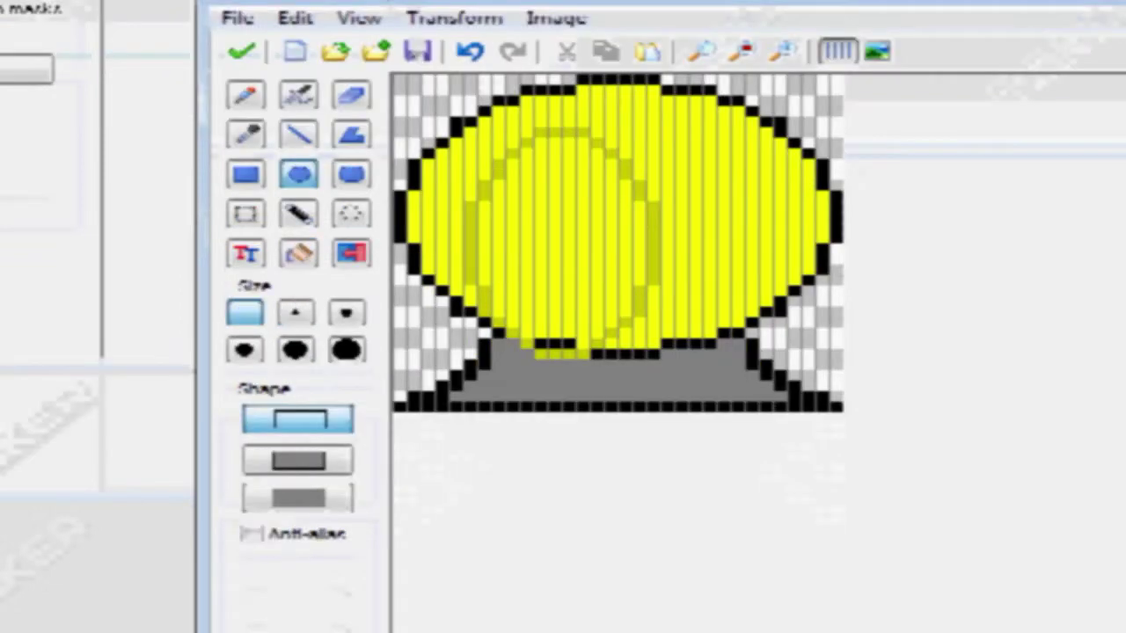
pyautogui.moveTo(654, 354); pyautogui.dragTo(767, 300)
pyautogui.click(299, 254)
pyautogui.click(589, 242)
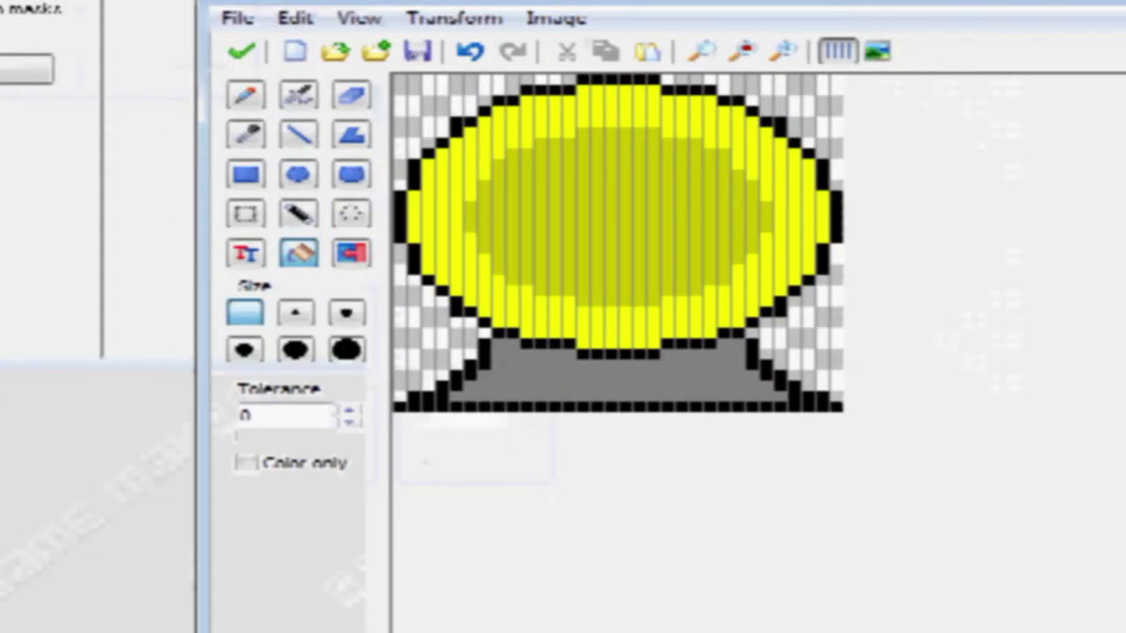
# - Set the drawing colour to dark yellow with red 150, green 150 and blue 0
pyautogui.click(578, 266)
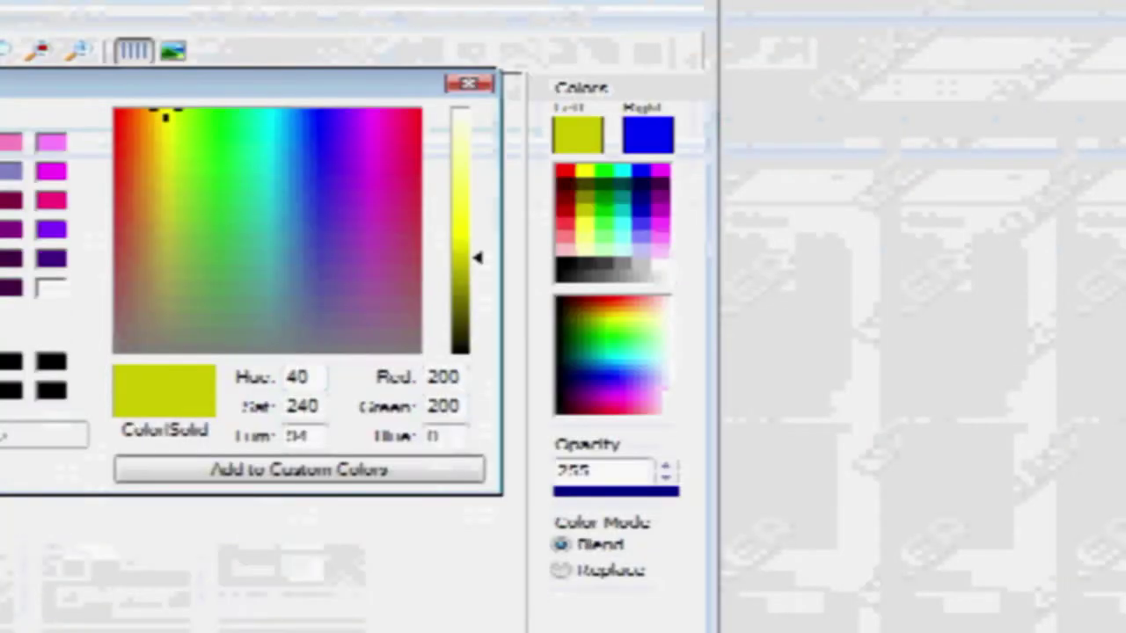
pyautogui.press('Tab')
pyautogui.write('150')
pyautogui.hotkey('shift', 'Tab')
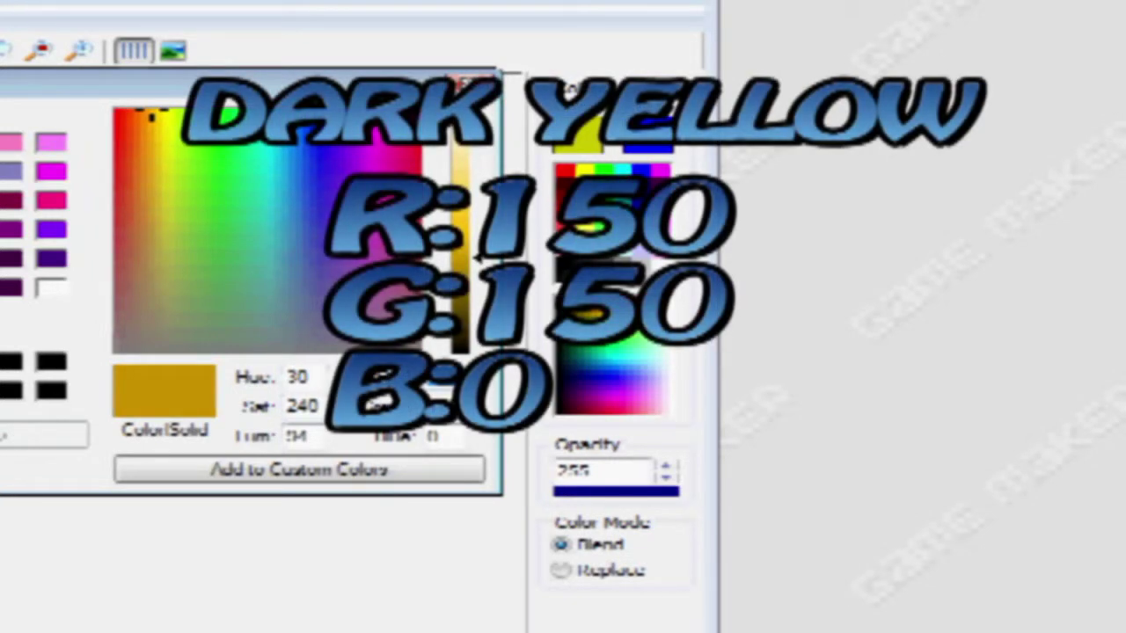
pyautogui.write('150')
pyautogui.press('Return')
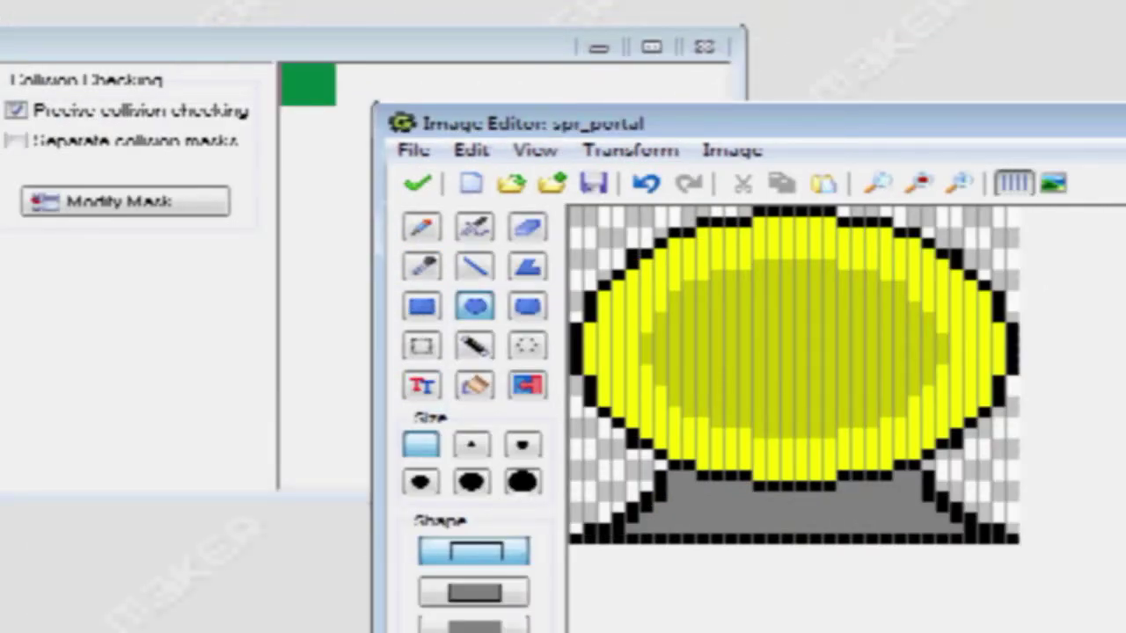
# - Draw a smaller ellipse centred inside the semi-yellow one and fill it with dark yellow
pyautogui.moveTo(681, 288); pyautogui.dragTo(936, 429)
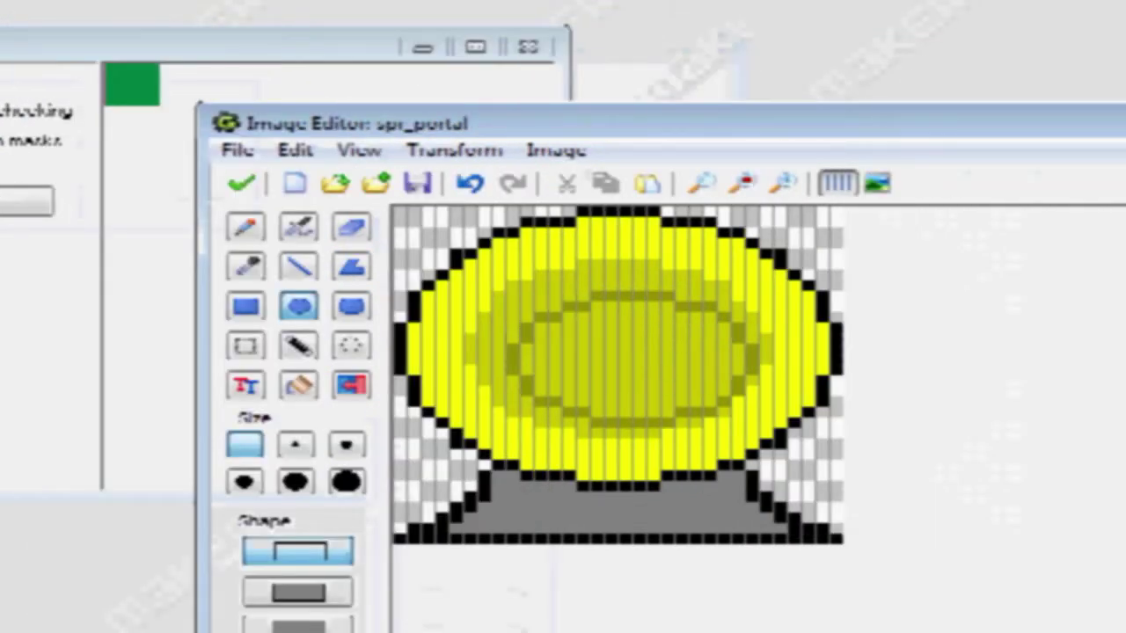
pyautogui.moveTo(755, 426); pyautogui.dragTo(824, 476)
pyautogui.moveTo(824, 344); pyautogui.dragTo(734, 269)
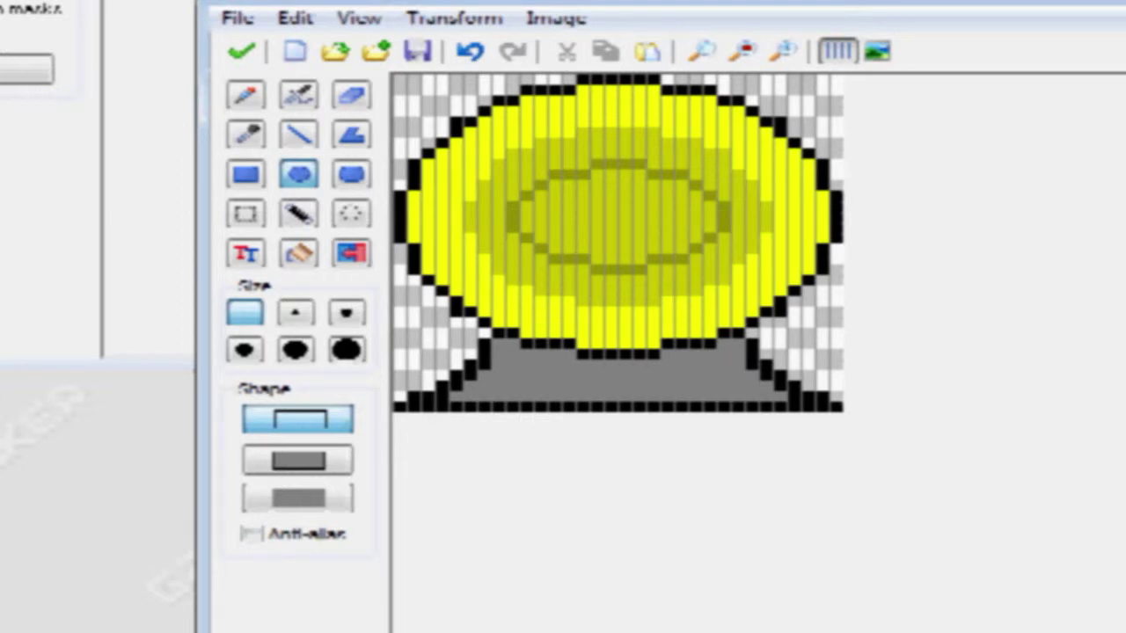
pyautogui.click(299, 253)
pyautogui.click(619, 217)
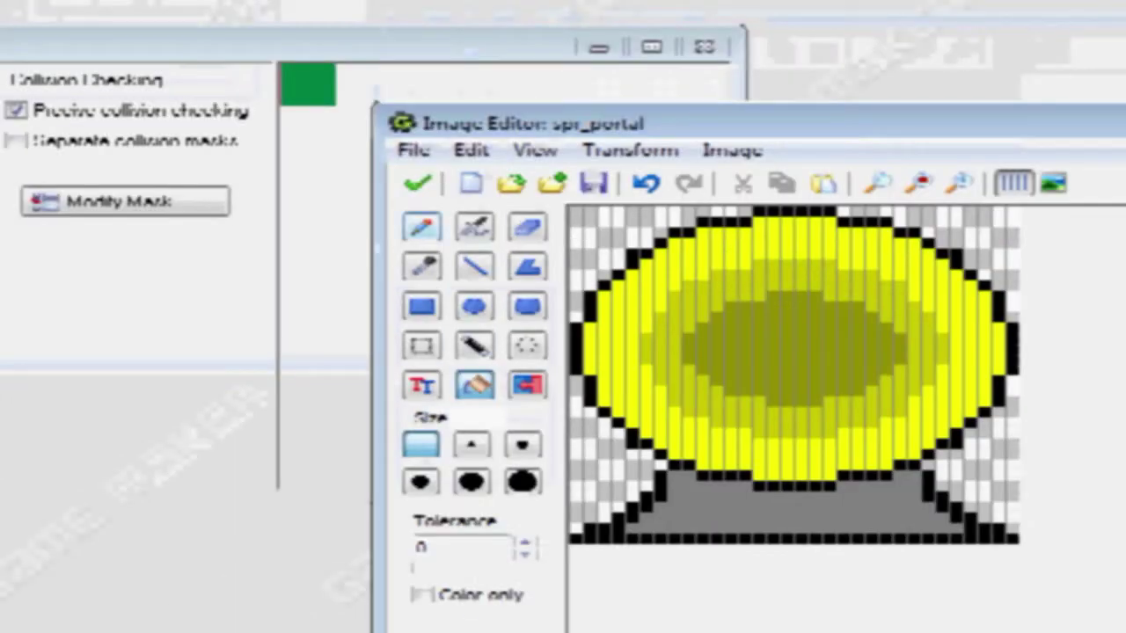
# - Apply the portal drawing and duplicate it as a second subimage of spr_portal
pyautogui.click(242, 51)
pyautogui.hotkey('ctrl', 'c')
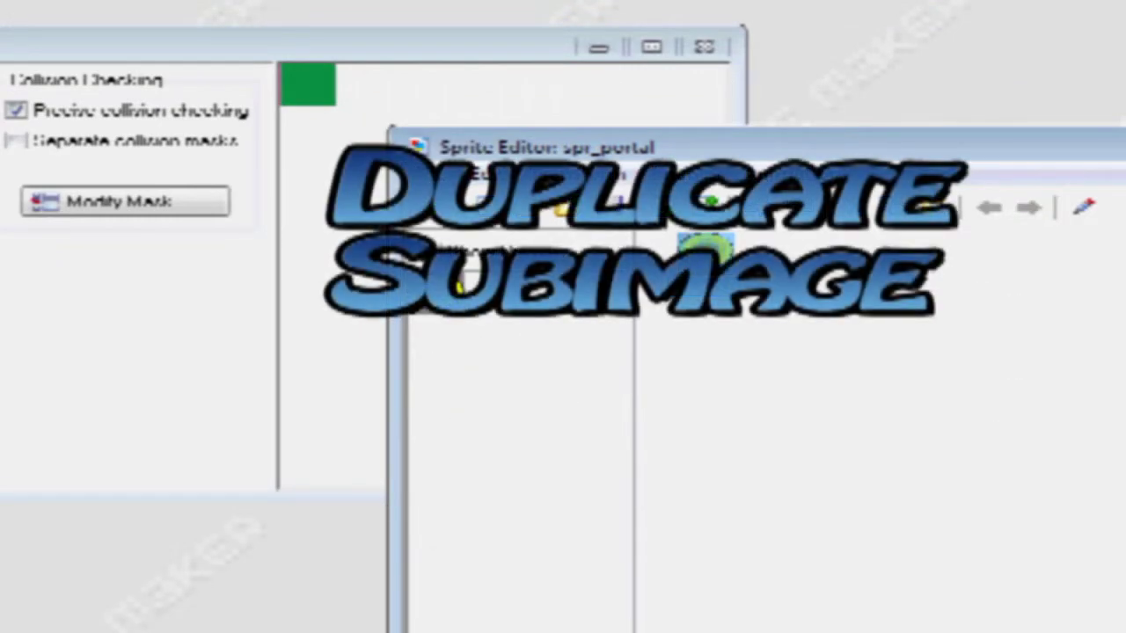
pyautogui.hotkey('ctrl', 'v')
# - Fill the centre of the second portal subimage with blue and its middle ring with dark yellow
pyautogui.doubleClick(834, 255)
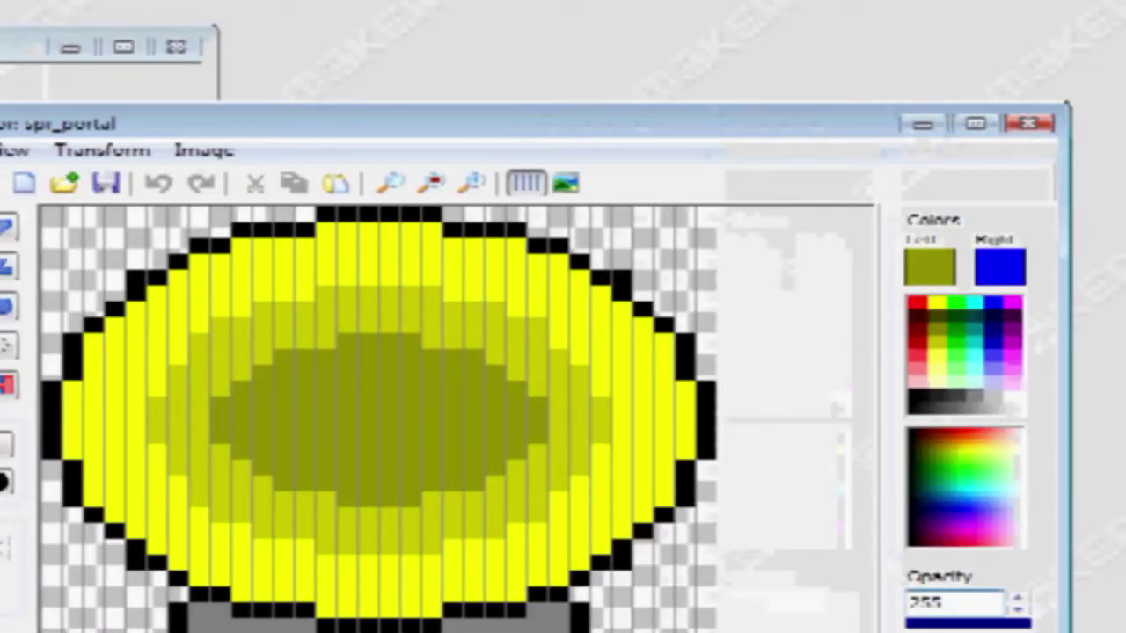
pyautogui.rightClick(730, 288)
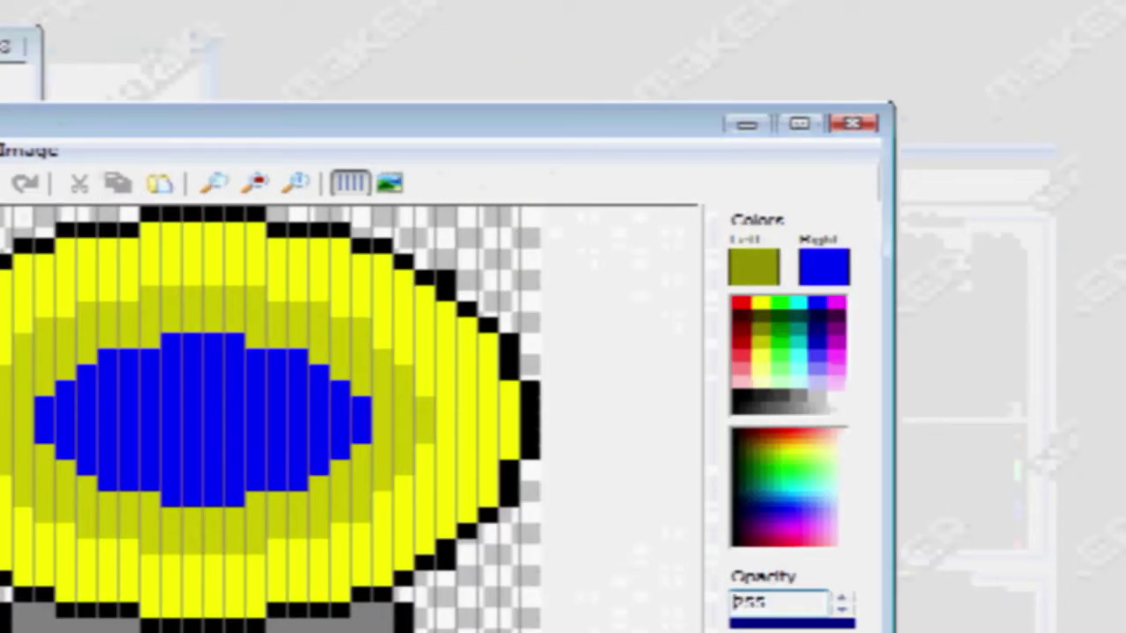
pyautogui.click(393, 414)
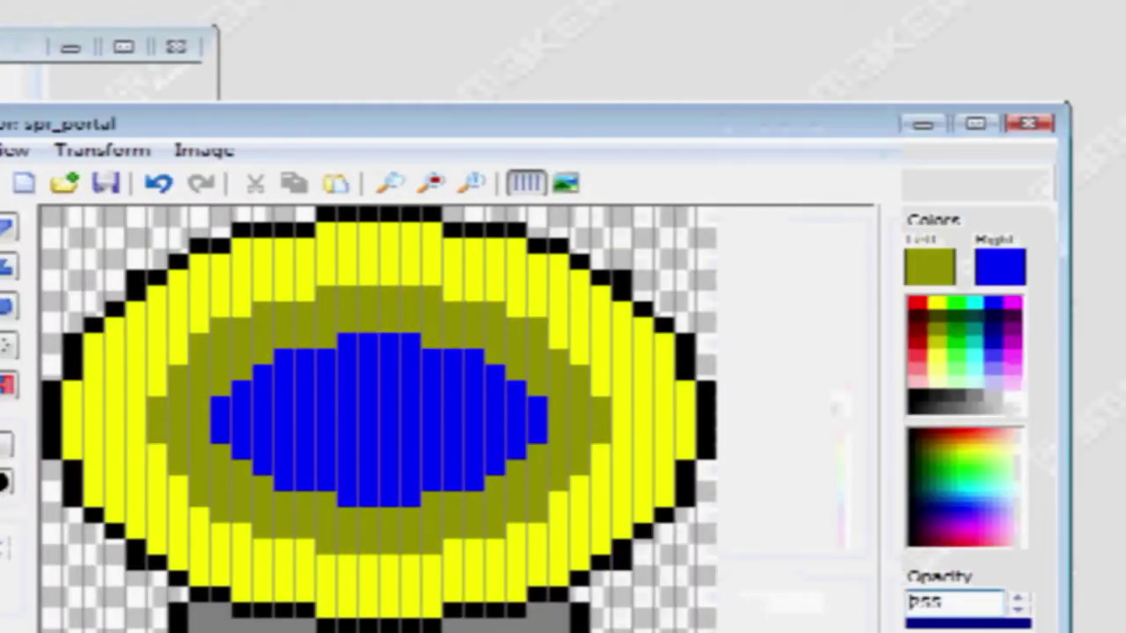
# - Fill the second subimage's outer ring and centre with semi-yellow (red 200, green 200, blue 0) and apply the image
pyautogui.click(930, 268)
pyautogui.moveTo(637, 407); pyautogui.dragTo(625, 407)
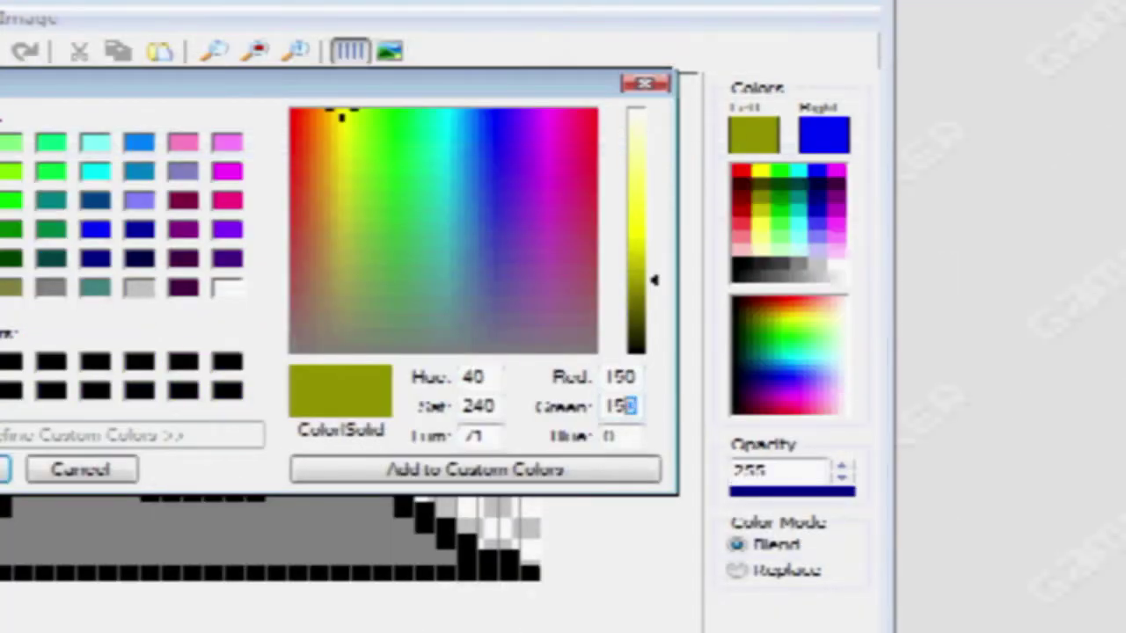
pyautogui.write('200')
pyautogui.hotkey('shift', 'Tab')
pyautogui.write('200')
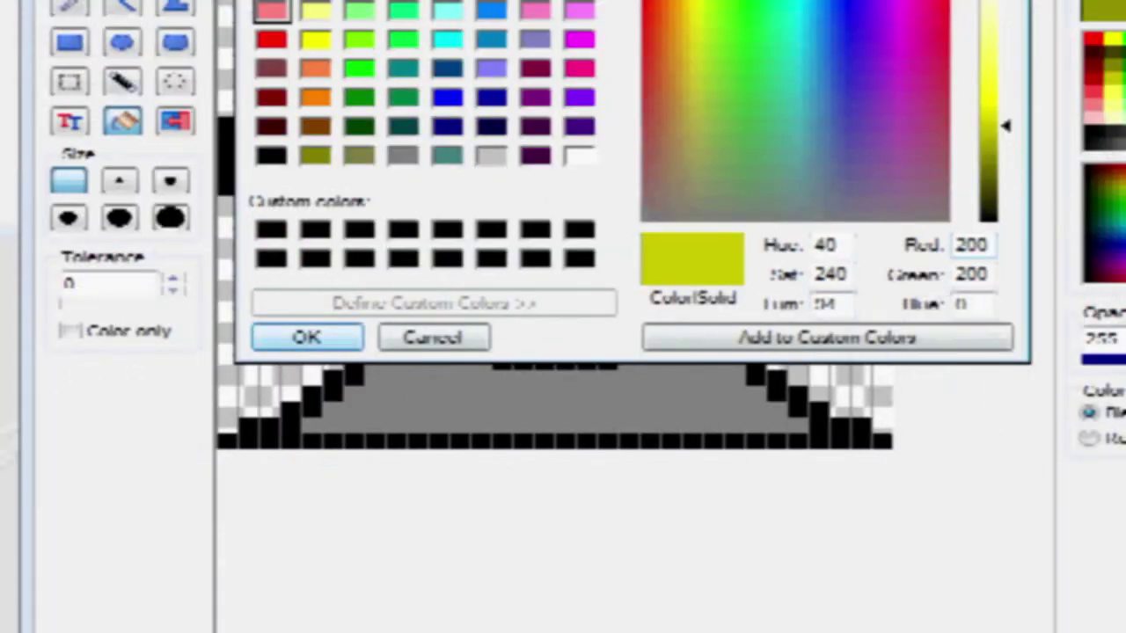
pyautogui.click(131, 469)
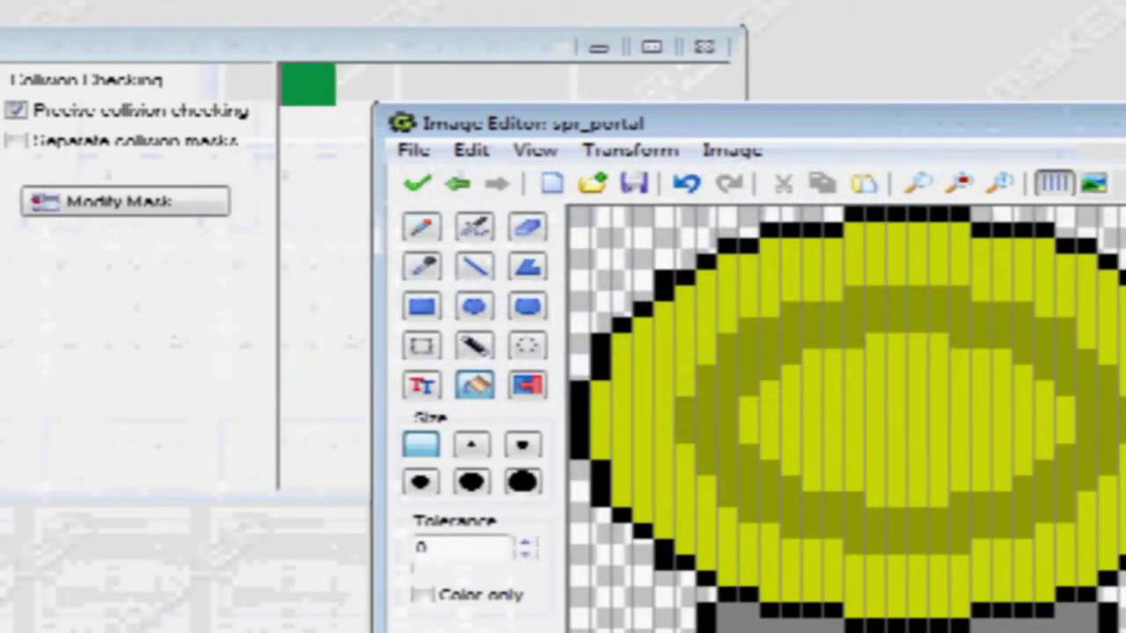
pyautogui.click(417, 183)
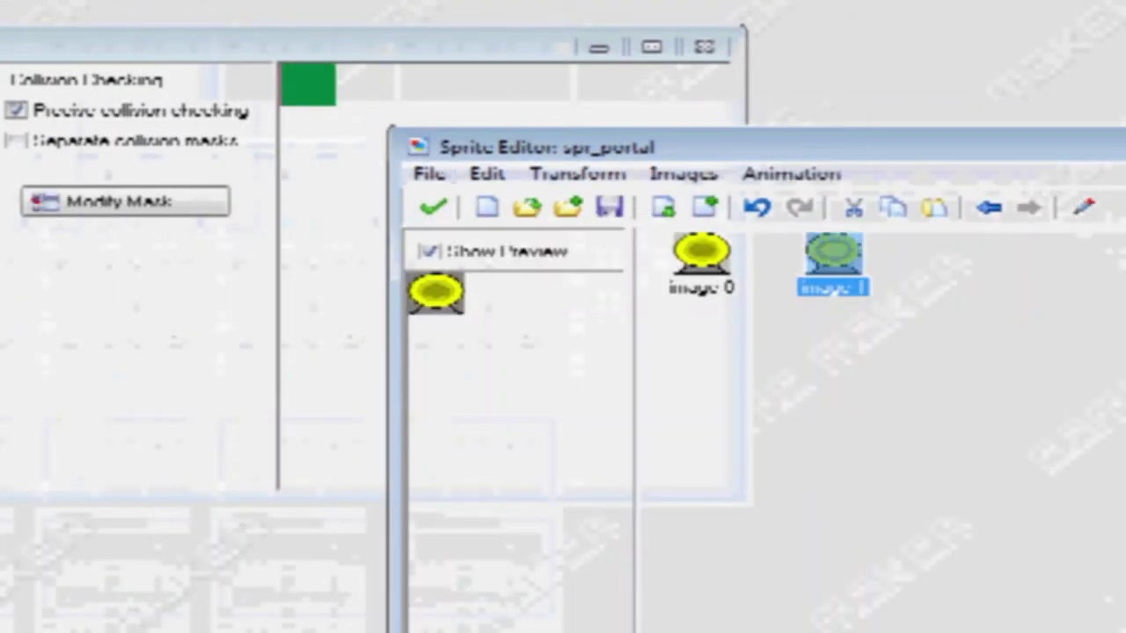
# - In a duplicated third subimage, fill the centre with bright yellow (red 255, green 255, blue 0) and the outer ring with blue
pyautogui.hotkey('ctrl', 'v')
pyautogui.doubleClick(789, 253)
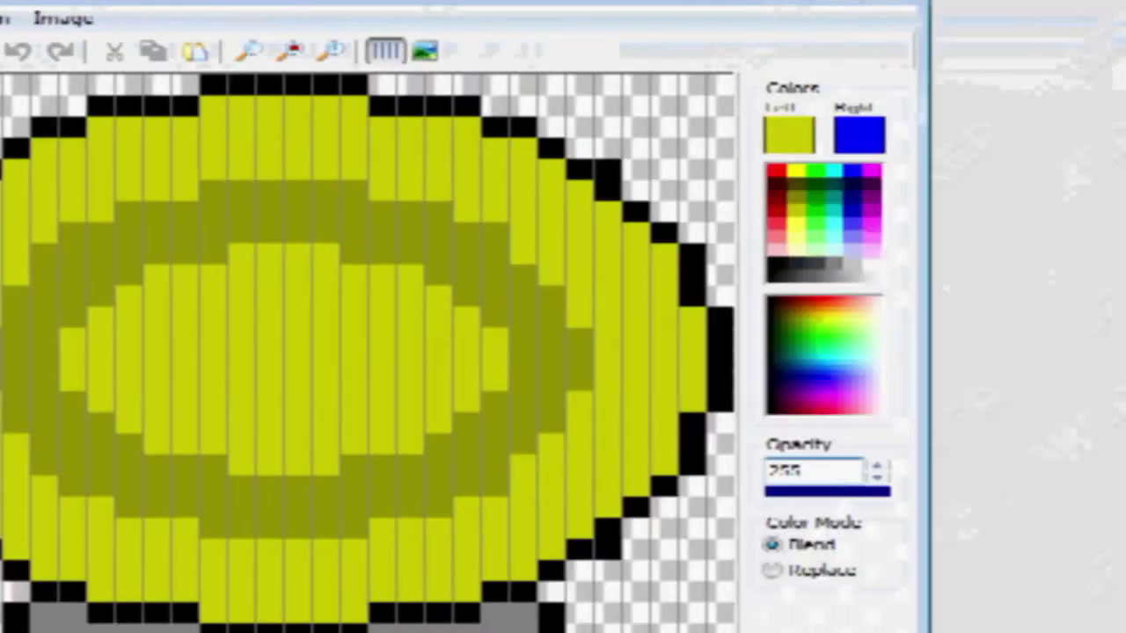
pyautogui.click(789, 135)
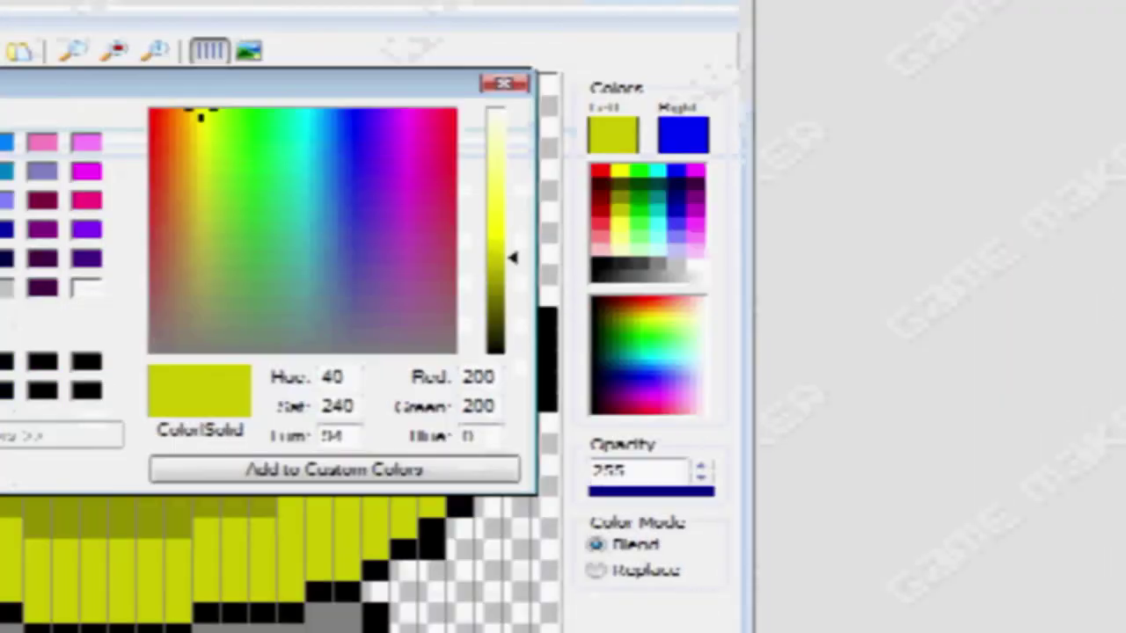
pyautogui.doubleClick(479, 407)
pyautogui.write('255')
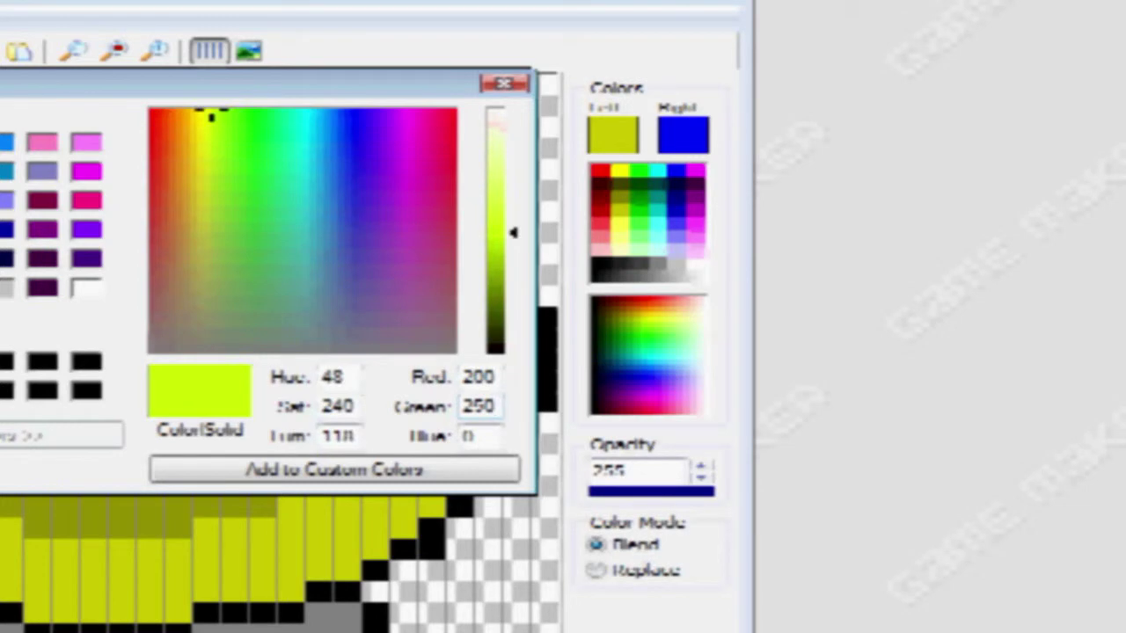
pyautogui.doubleClick(478, 376)
pyautogui.write('255')
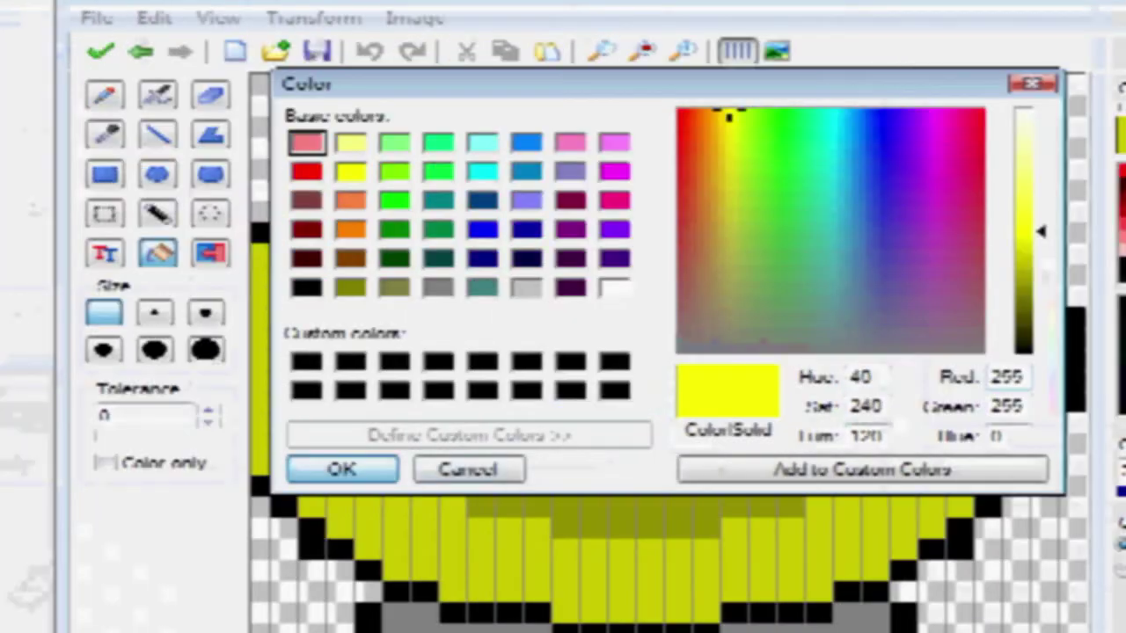
pyautogui.press('Return')
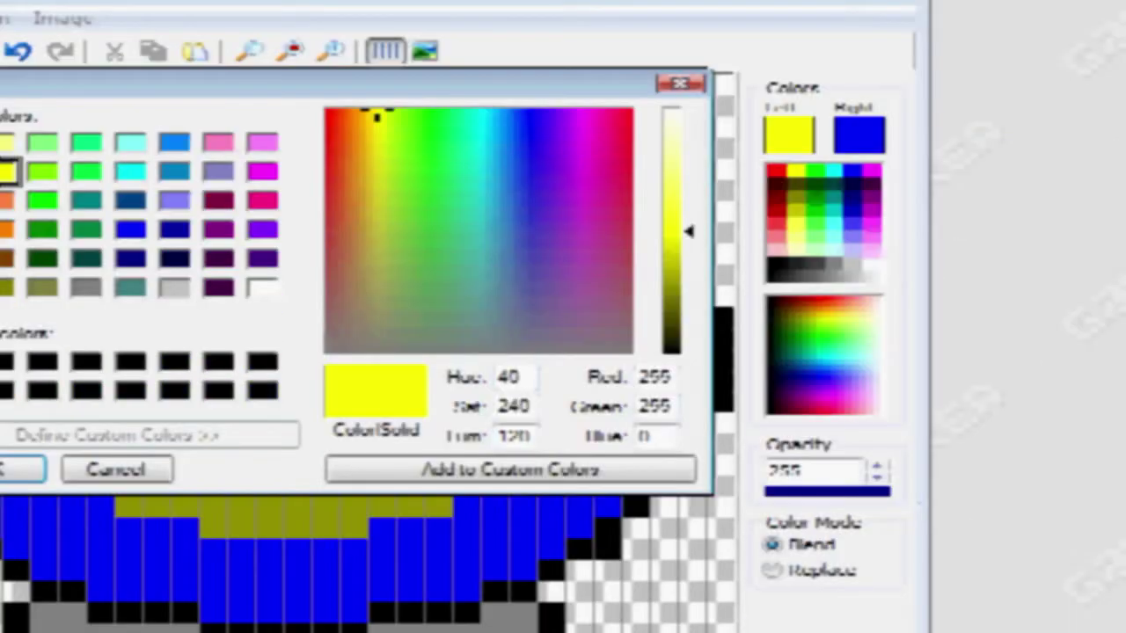
# - Set the drawing colour to red 200, green 200, blue 0 and fill the third subimage's middle ring with it
pyautogui.doubleClick(654, 406)
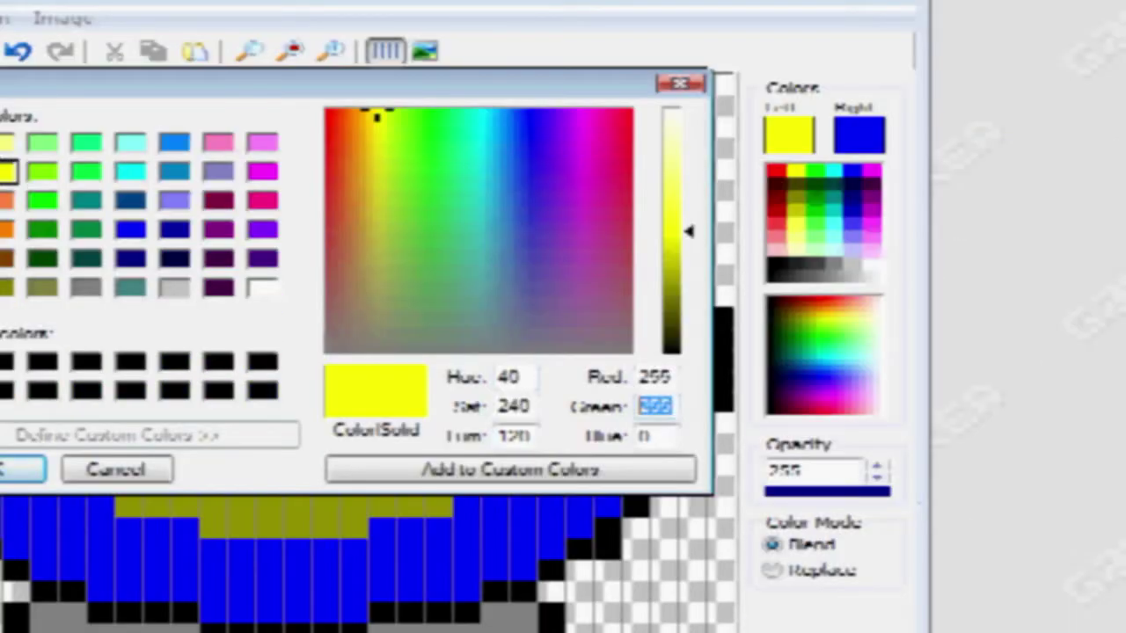
pyautogui.write('25')
pyautogui.press('BackSpace')
pyautogui.write('00')
pyautogui.doubleClick(654, 377)
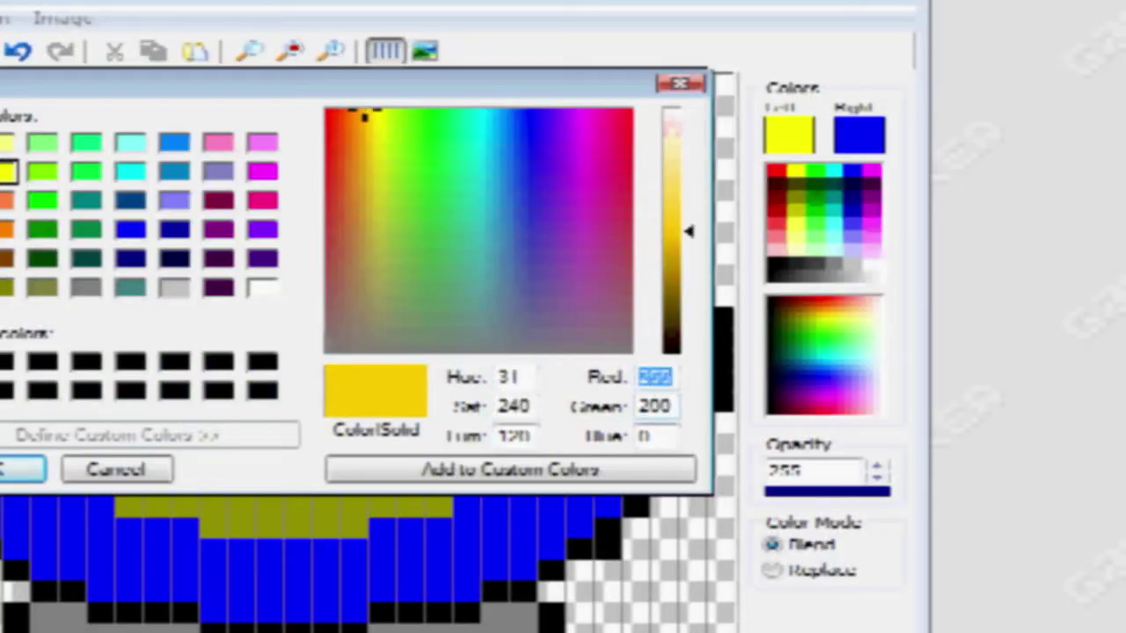
pyautogui.write('200')
pyautogui.click(17, 470)
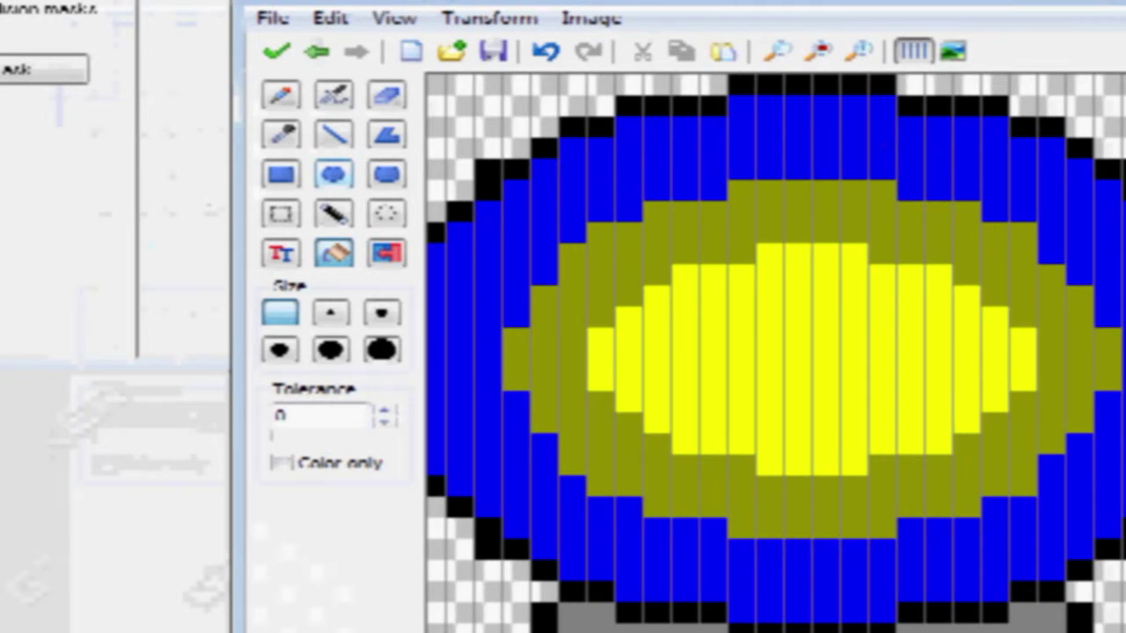
pyautogui.click(602, 449)
# - Set the drawing colour to dark yellow (red 150, green 150, blue 0) for the third subimage's outer ring
pyautogui.click(965, 136)
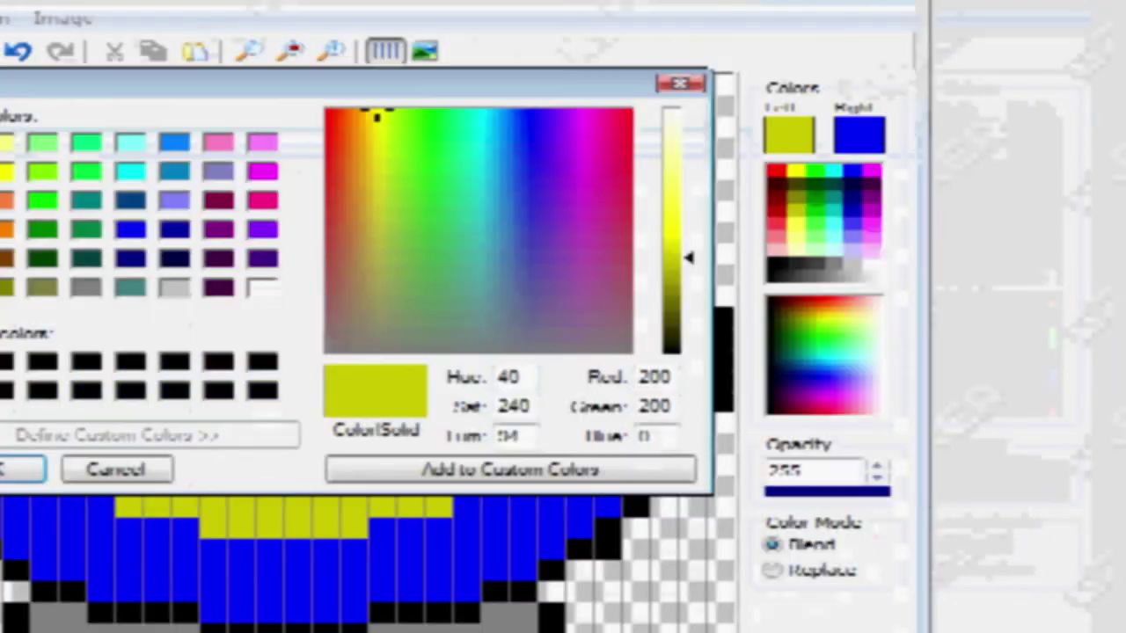
pyautogui.doubleClick(655, 406)
pyautogui.write('0')
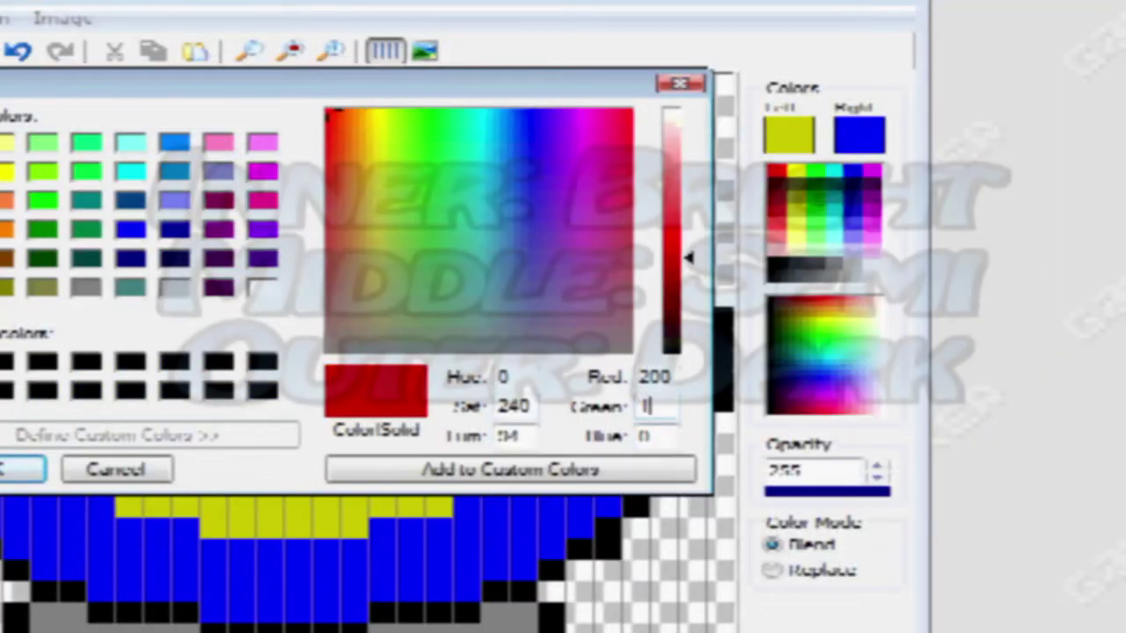
pyautogui.write('50')
pyautogui.doubleClick(654, 378)
pyautogui.write('150')
pyautogui.click(17, 470)
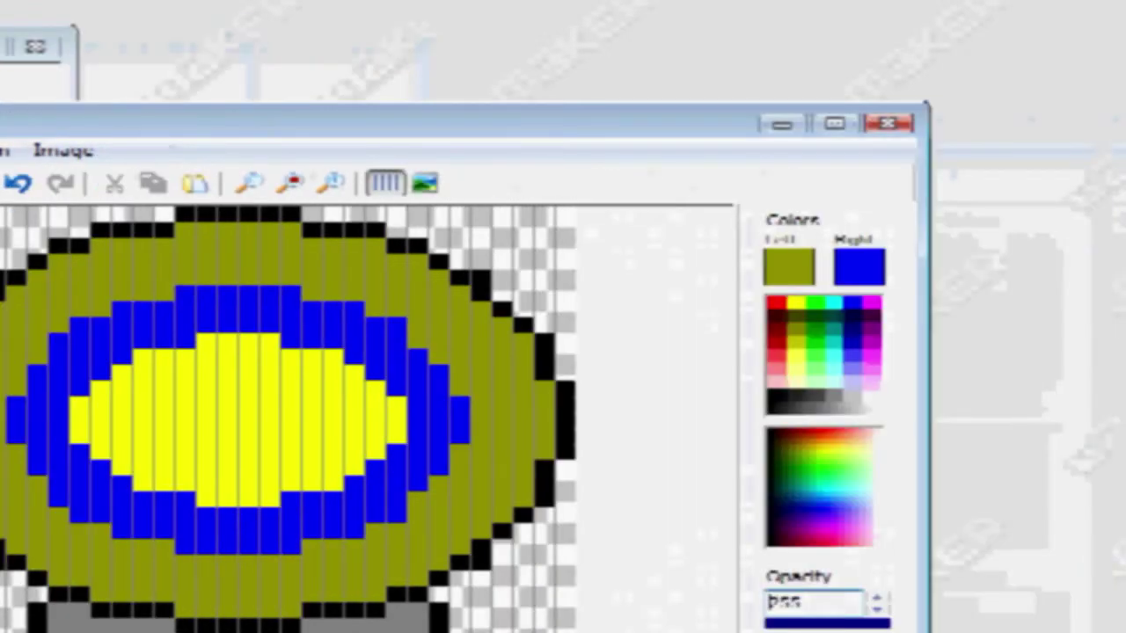
# - Set the drawing colour to red 200, green 200, blue 0 and fill the fourth subimage's centre and outer ring with it
pyautogui.click(789, 267)
pyautogui.doubleClick(654, 405)
pyautogui.write('200')
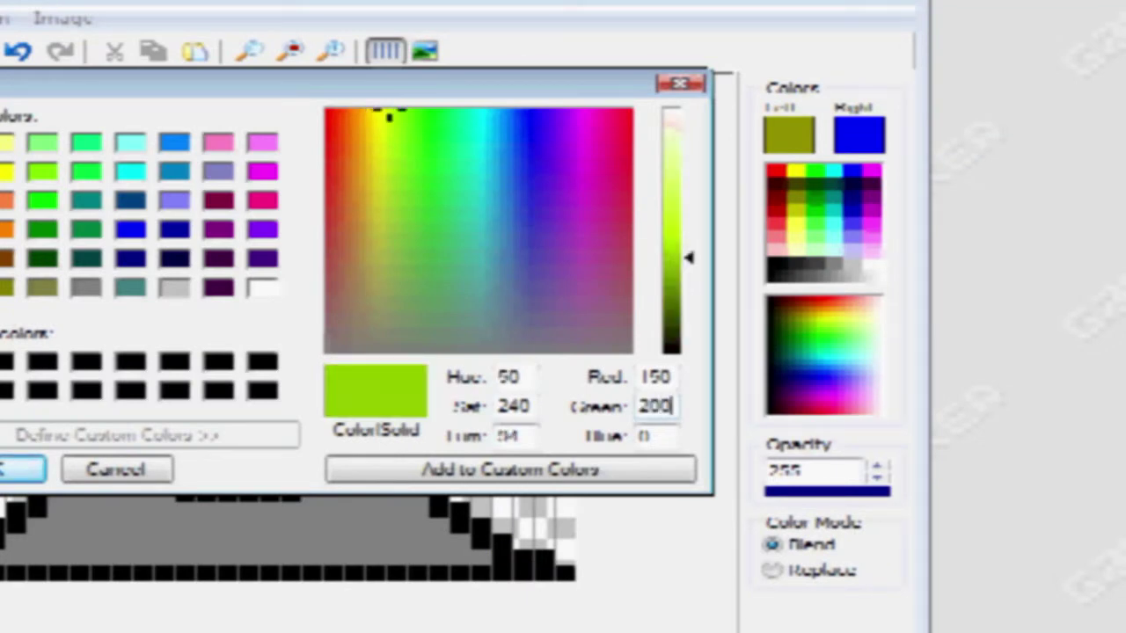
pyautogui.hotkey('shift', 'Tab')
pyautogui.write('20')
pyautogui.press('Return')
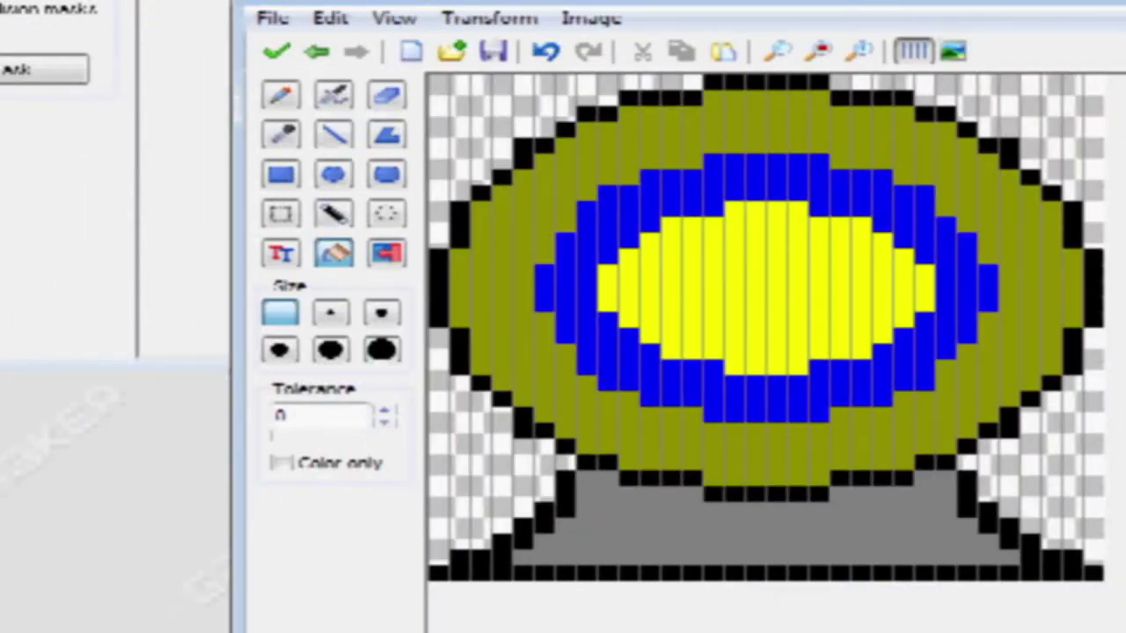
pyautogui.click(765, 288)
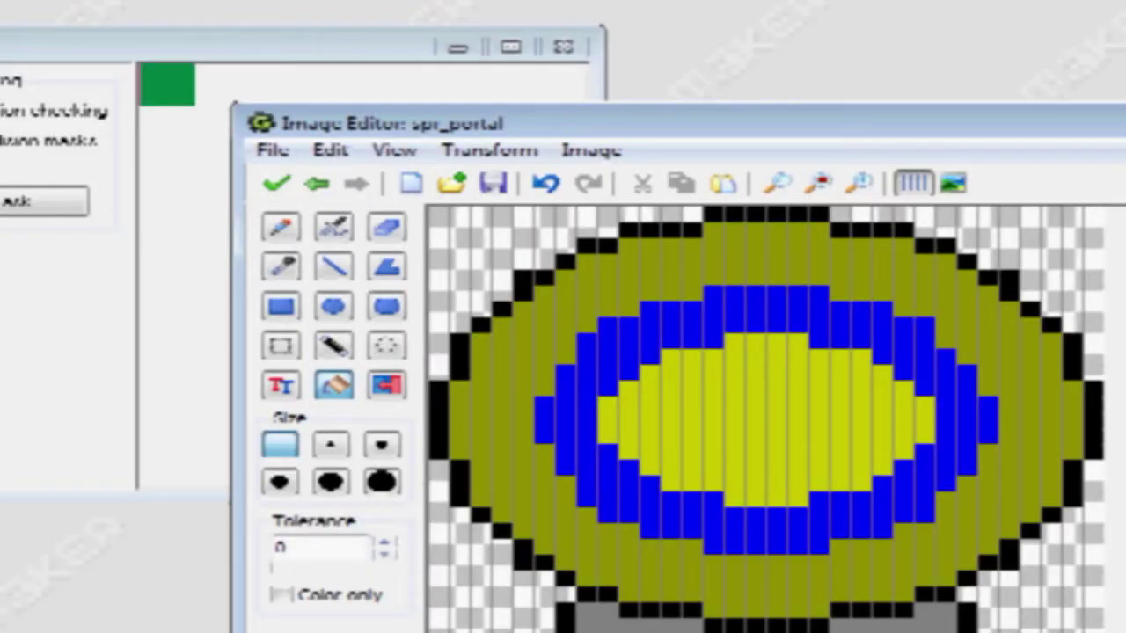
pyautogui.click(635, 269)
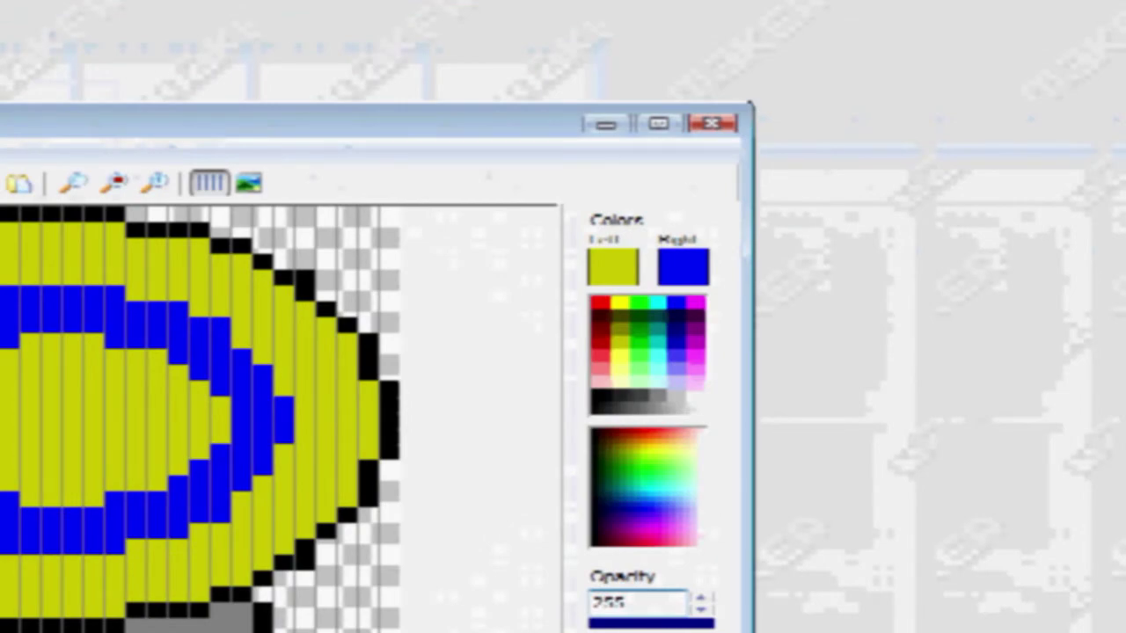
# - Set the drawing colour's green value to 255 for the bright yellow of the fourth subimage's middle ring
pyautogui.click(614, 266)
pyautogui.doubleClick(477, 407)
pyautogui.write('255')
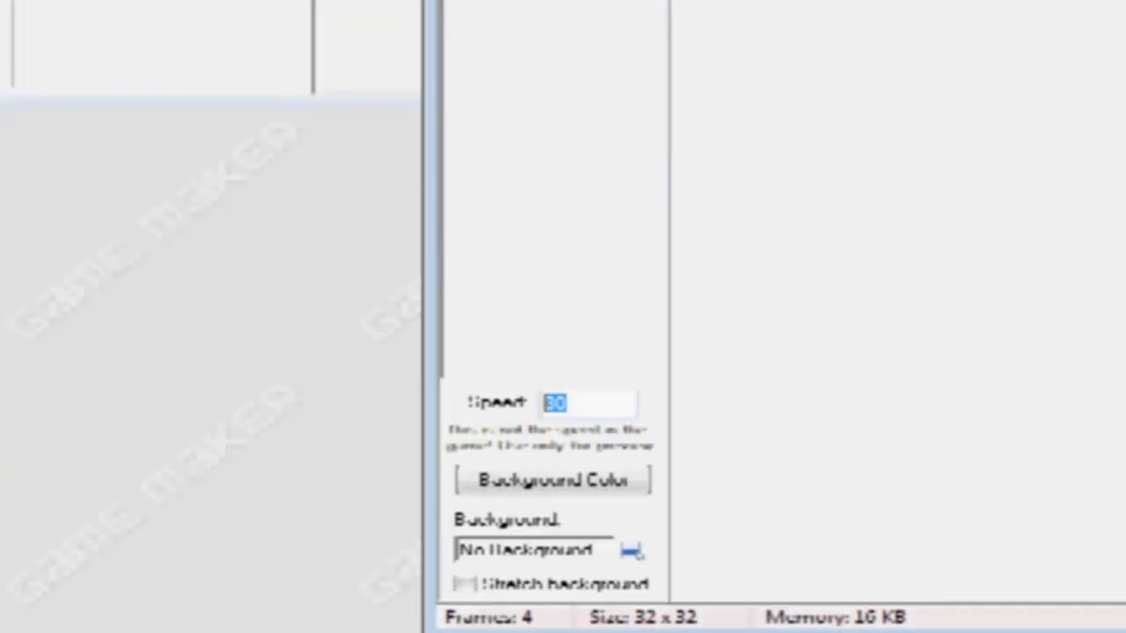
# - Set the portal sprite's animation preview speed to 15
pyautogui.write('15')
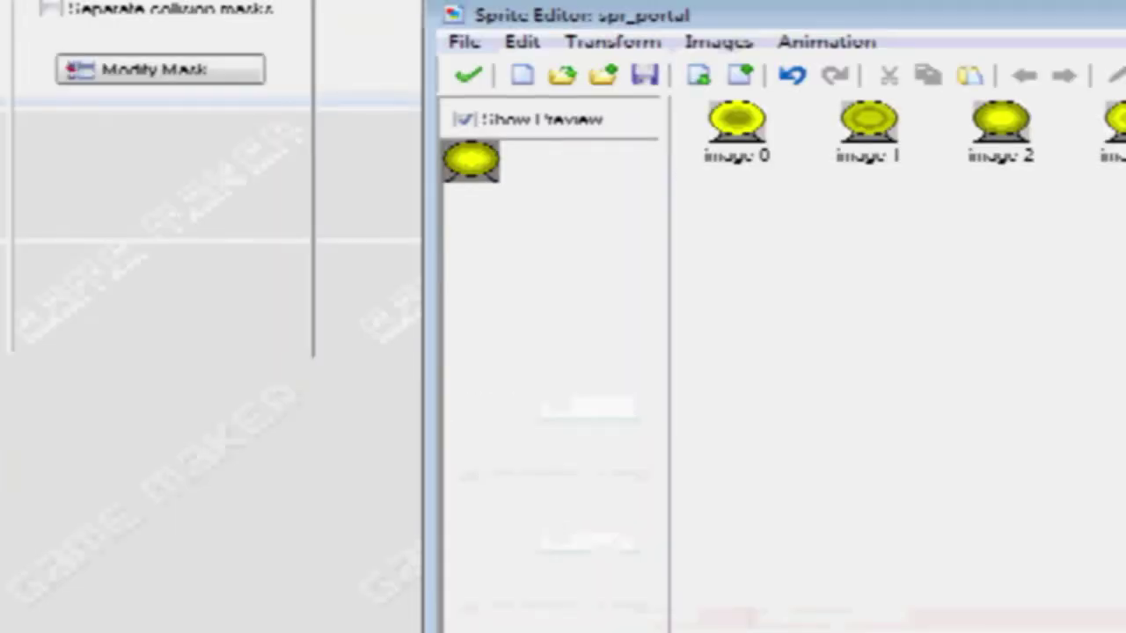